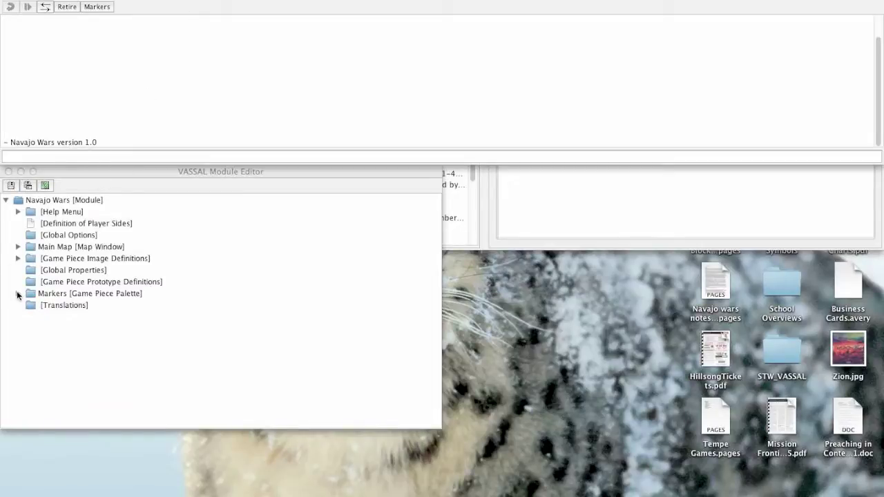
# Step: Expand the Markers palette in the module tree and preview the Drought, Enemy Raid, Red Influence and Turquoise Influence markers in the game window
pyautogui.click(18, 293)
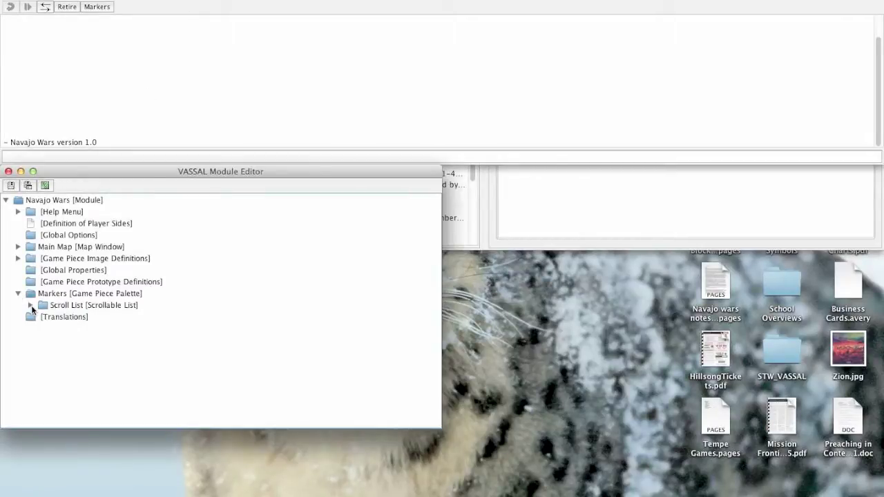
pyautogui.moveTo(89, 171); pyautogui.dragTo(431, 80)
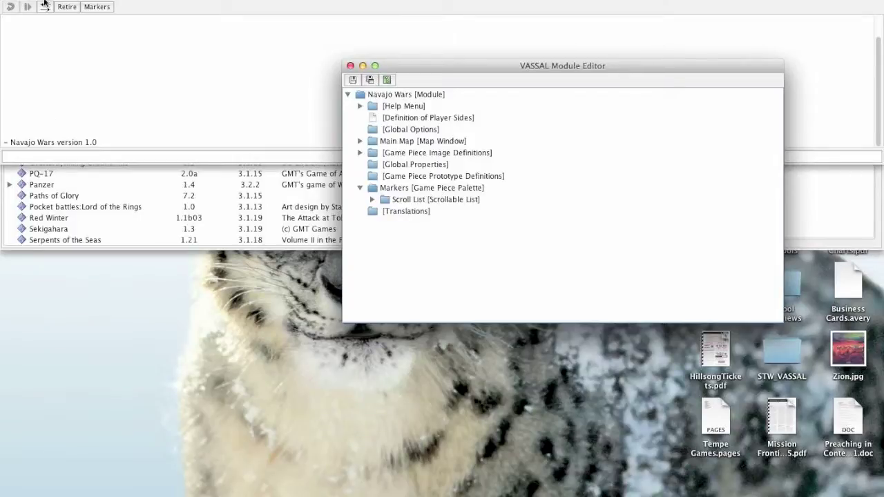
pyautogui.click(92, 8)
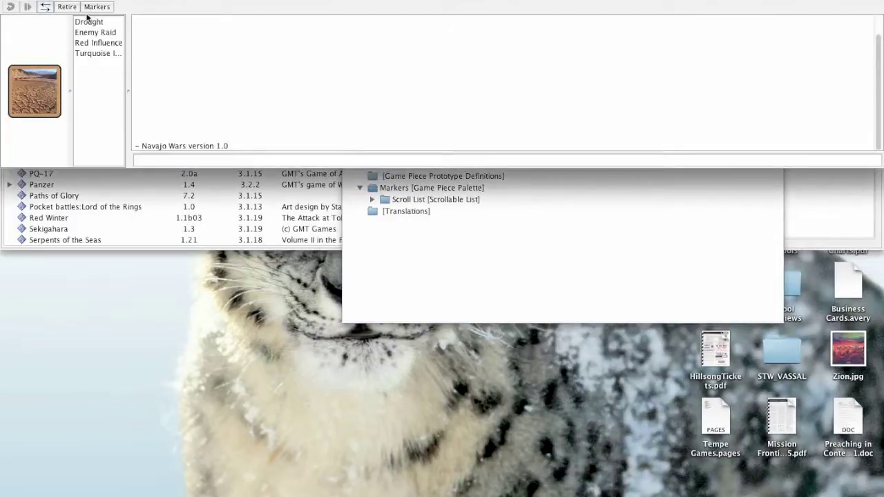
pyautogui.click(89, 22)
pyautogui.click(90, 33)
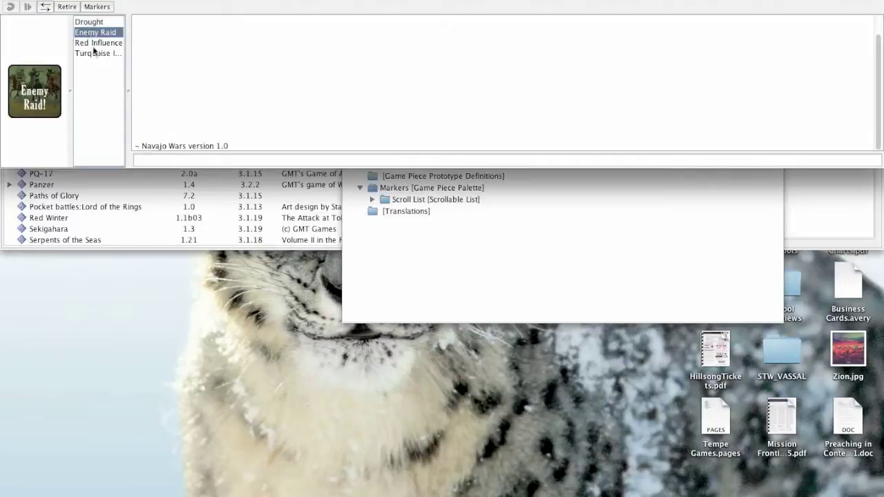
pyautogui.click(94, 44)
pyautogui.click(92, 52)
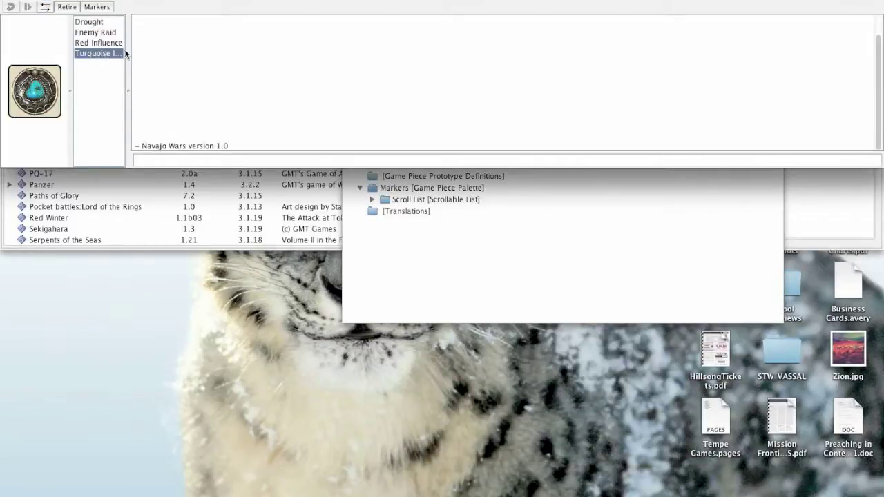
# Step: Widen the Markers palette and its list of pieces so the full marker names fit
pyautogui.moveTo(127, 54); pyautogui.dragTo(228, 69)
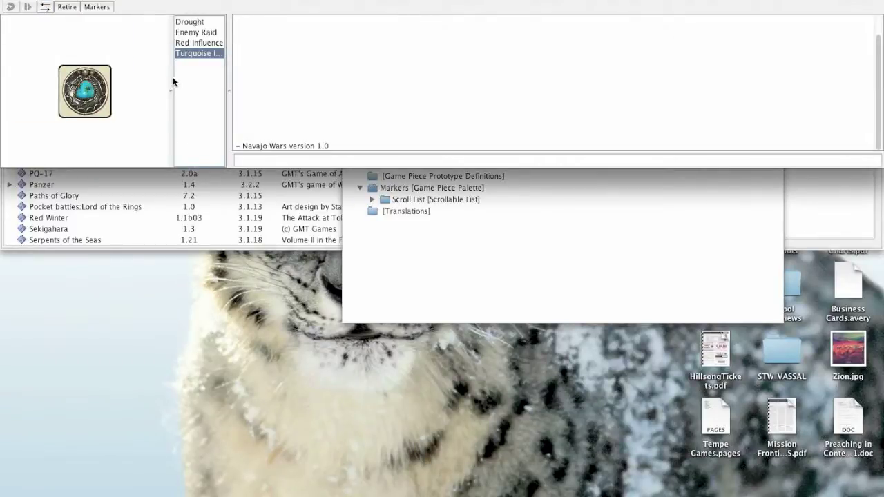
pyautogui.moveTo(170, 78); pyautogui.dragTo(130, 78)
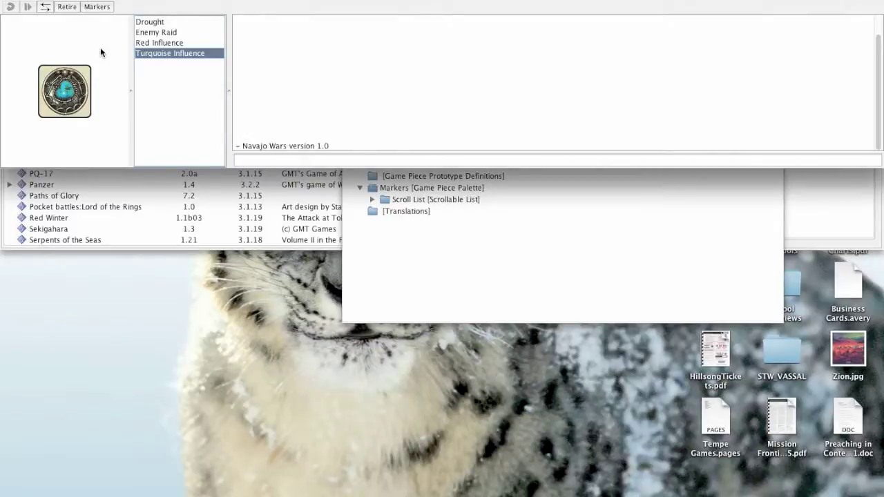
# Step: Expand the Scroll List in the module tree and examine the current traits of the Drought and Enemy Raid pieces
pyautogui.click(487, 230)
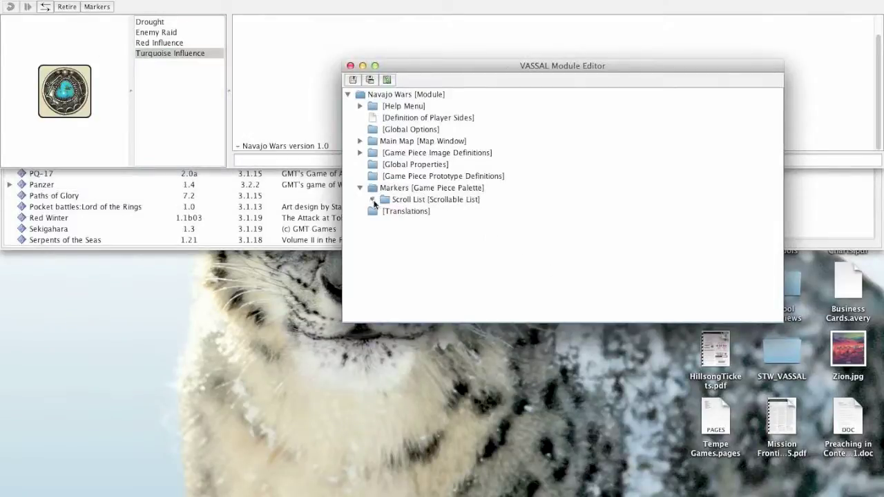
pyautogui.click(373, 201)
pyautogui.doubleClick(420, 212)
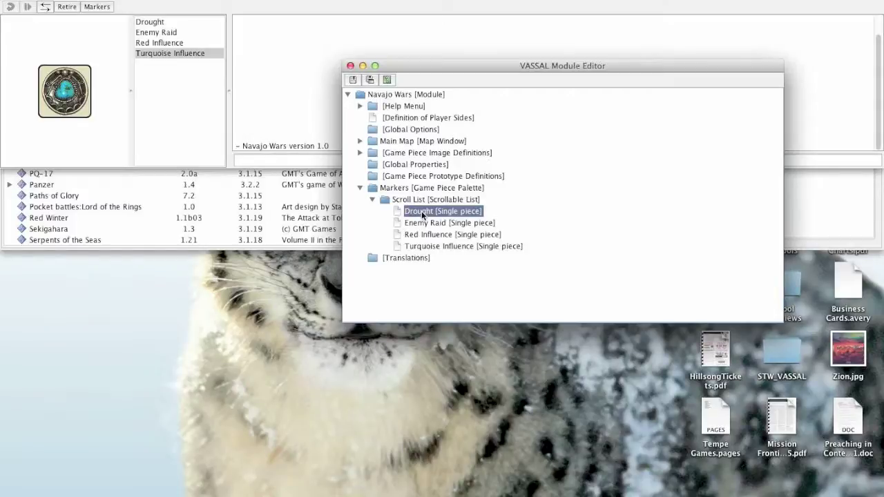
pyautogui.click(592, 176)
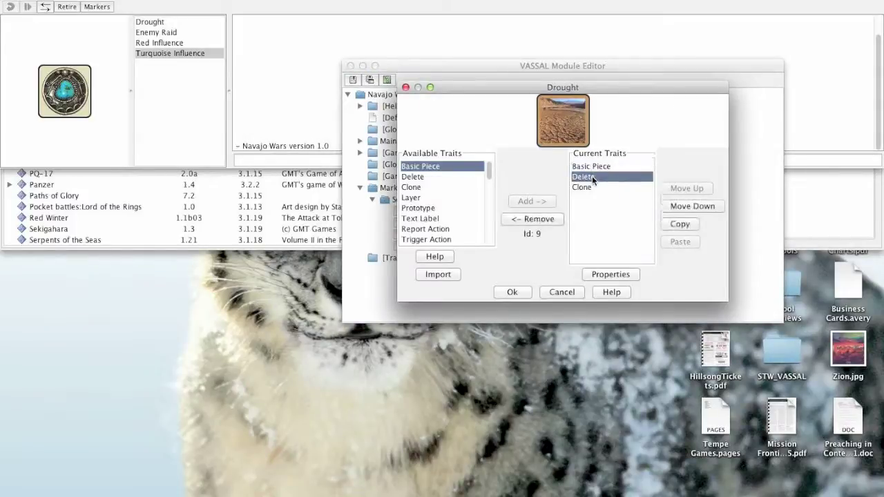
pyautogui.click(591, 187)
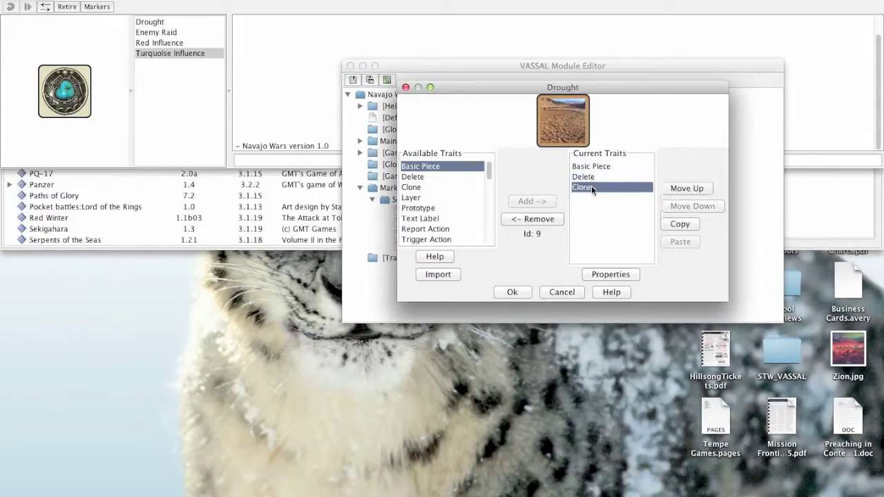
pyautogui.click(509, 290)
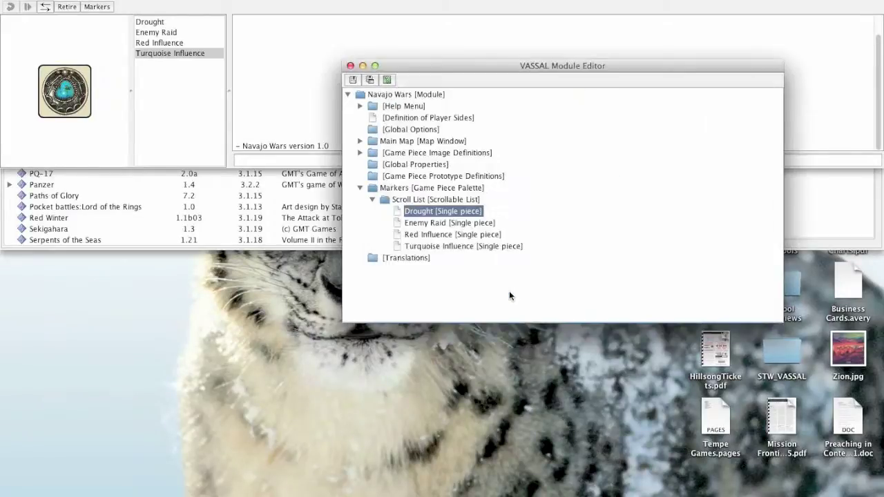
pyautogui.doubleClick(444, 224)
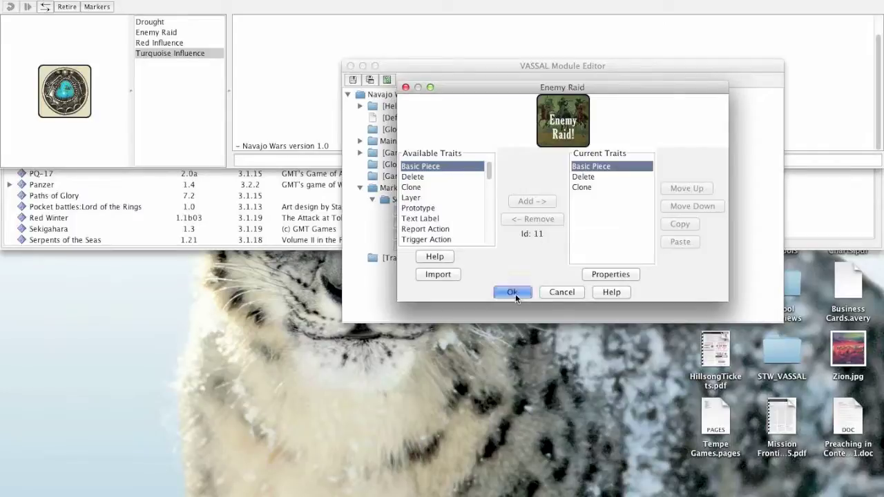
pyautogui.click(514, 293)
# Step: Remove the Delete and Clone traits from the Drought piece
pyautogui.doubleClick(445, 211)
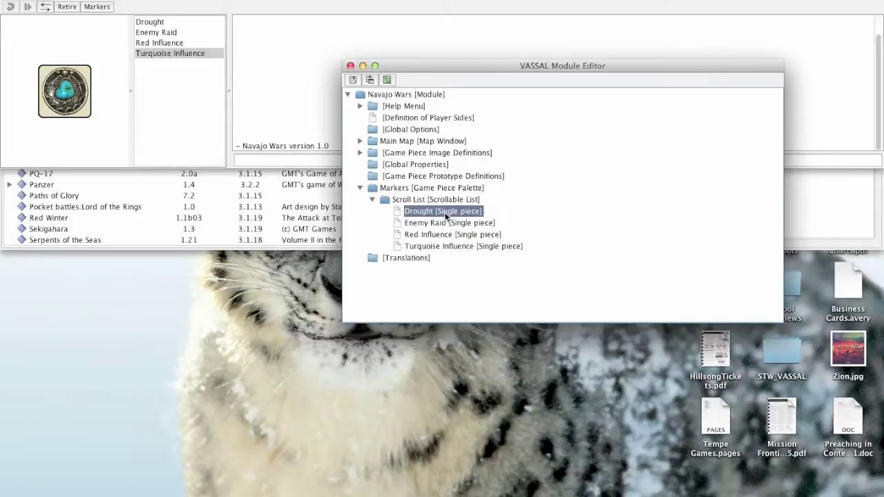
pyautogui.click(597, 176)
pyautogui.click(540, 221)
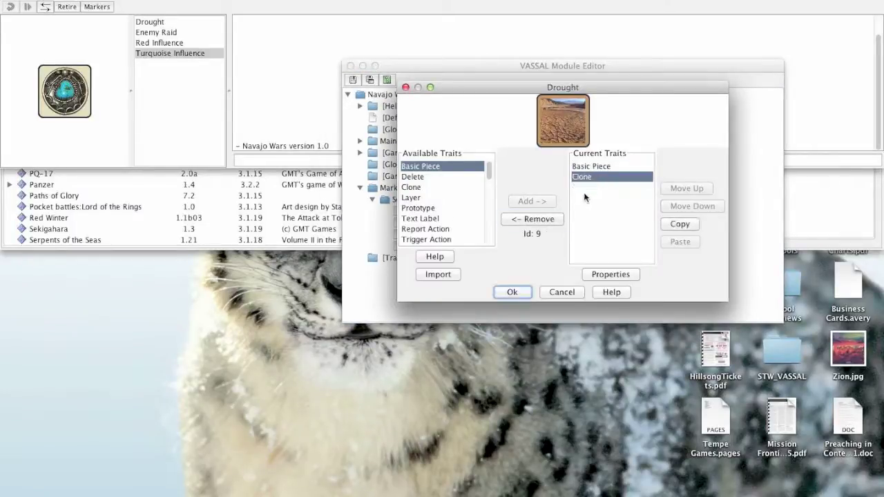
pyautogui.click(538, 221)
pyautogui.click(514, 292)
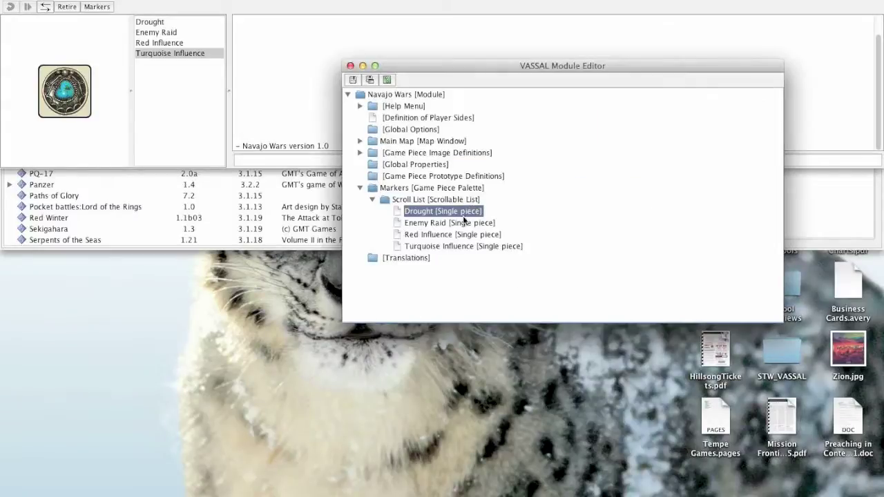
# Step: Remove the Delete and Clone traits from the Enemy Raid piece
pyautogui.doubleClick(461, 221)
pyautogui.click(583, 177)
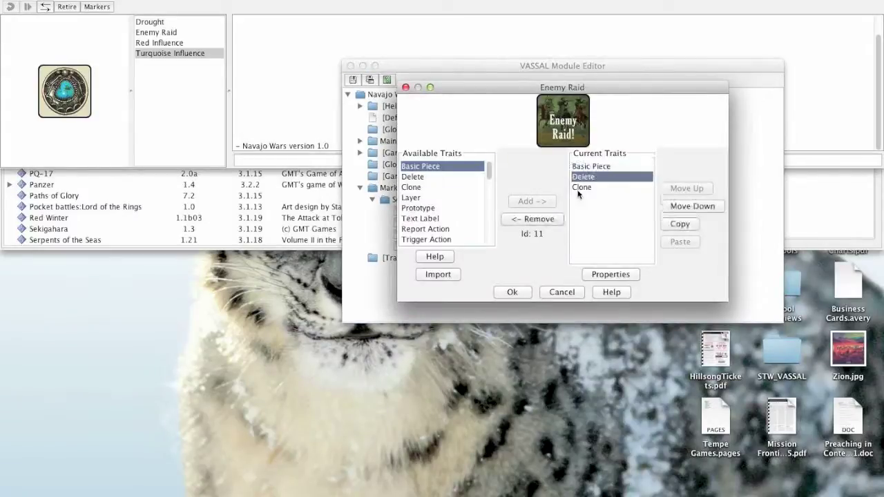
pyautogui.click(543, 220)
pyautogui.click(543, 221)
pyautogui.click(512, 292)
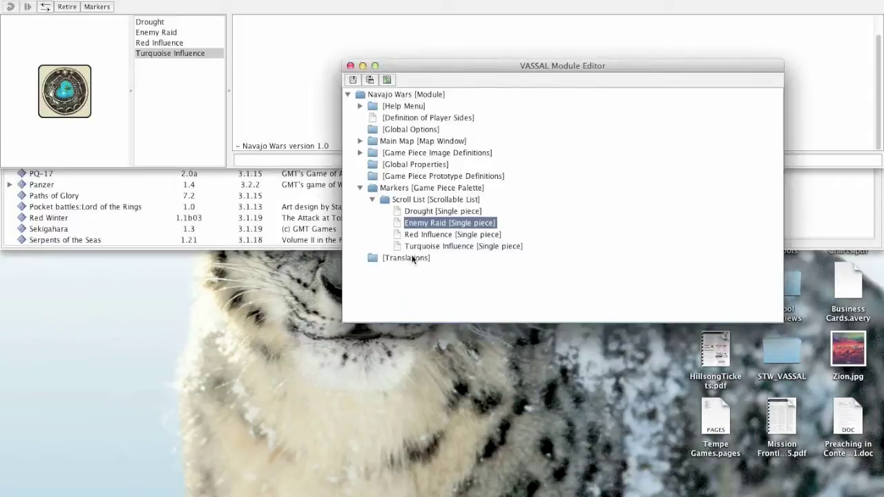
# Step: Remove the Delete and Clone traits from the Red Influence piece
pyautogui.doubleClick(435, 234)
pyautogui.click(602, 178)
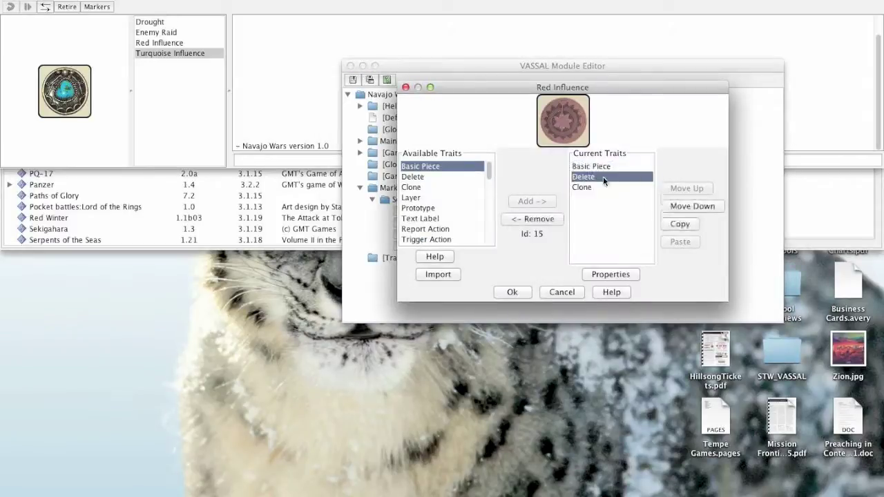
pyautogui.click(534, 219)
pyautogui.click(534, 219)
pyautogui.click(512, 292)
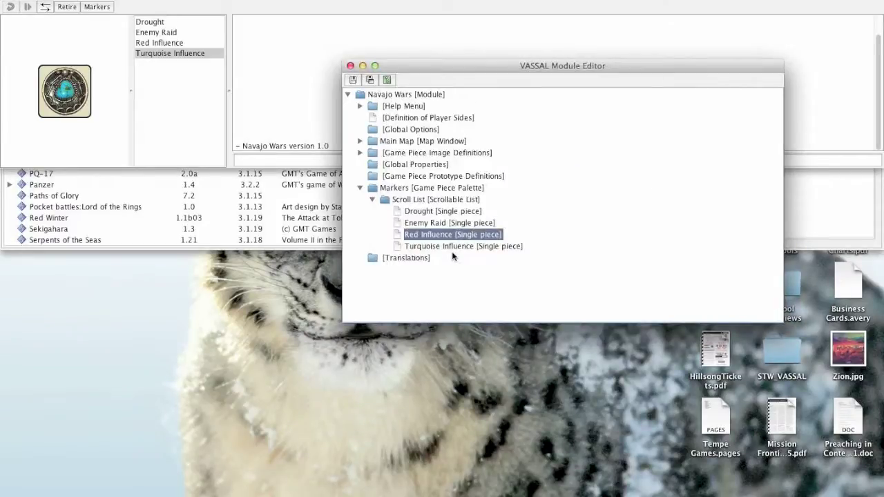
# Step: Remove the Delete and Clone traits from the Turquoise Influence piece
pyautogui.doubleClick(452, 247)
pyautogui.click(593, 177)
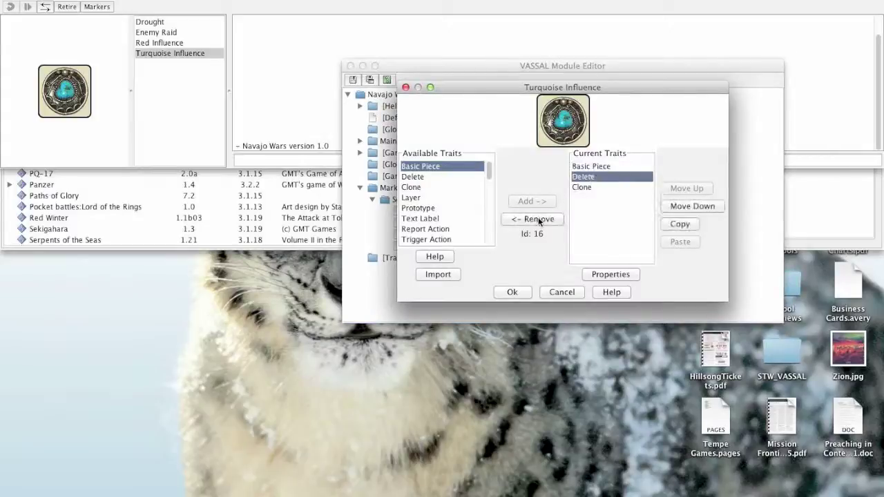
pyautogui.click(539, 220)
pyautogui.click(538, 219)
pyautogui.click(512, 292)
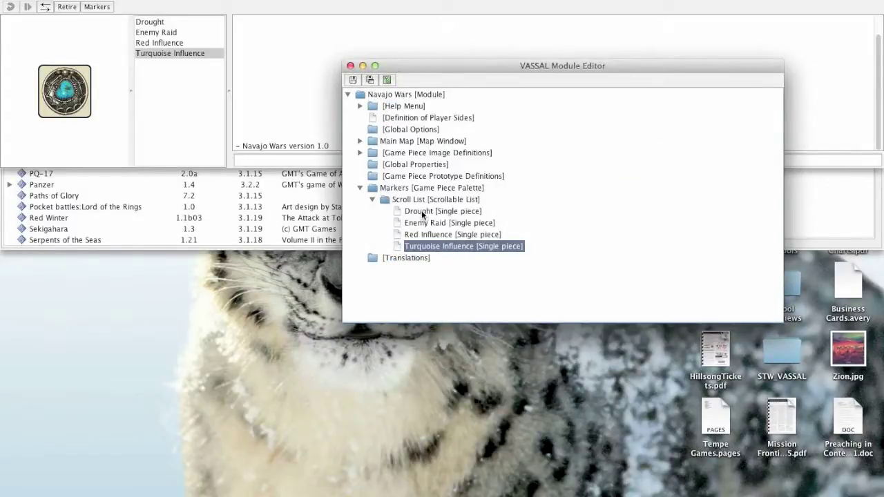
# Step: Add a new definition under Game Piece Prototype Definitions and name it Markers
pyautogui.rightClick(415, 175)
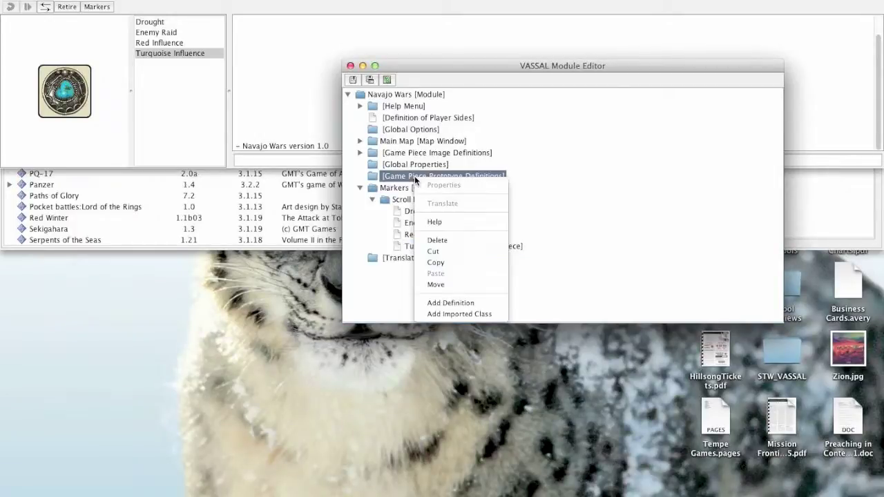
pyautogui.click(391, 179)
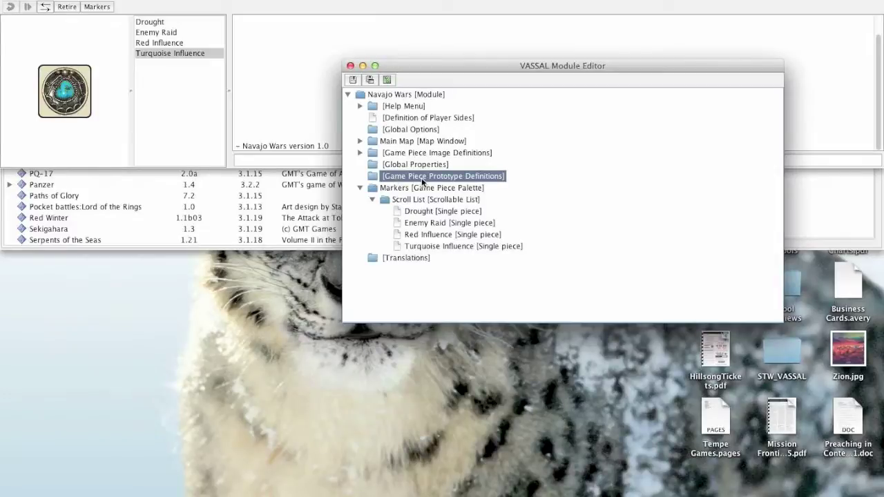
pyautogui.rightClick(444, 178)
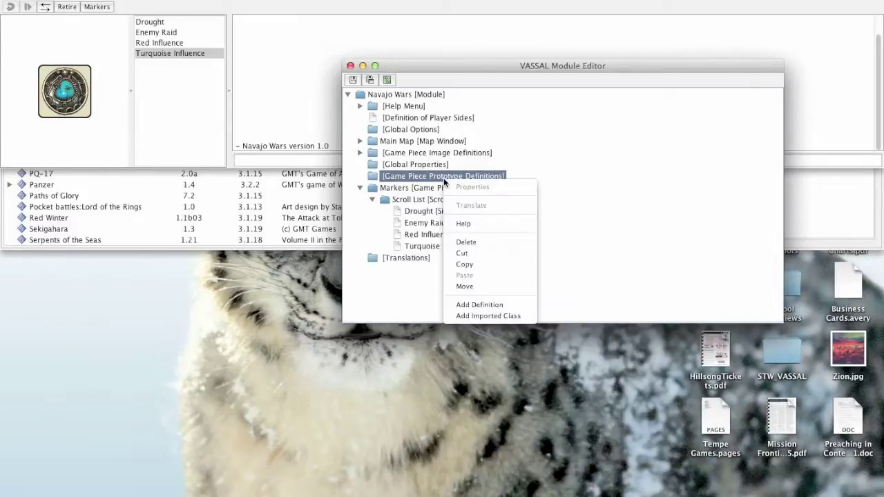
pyautogui.click(462, 302)
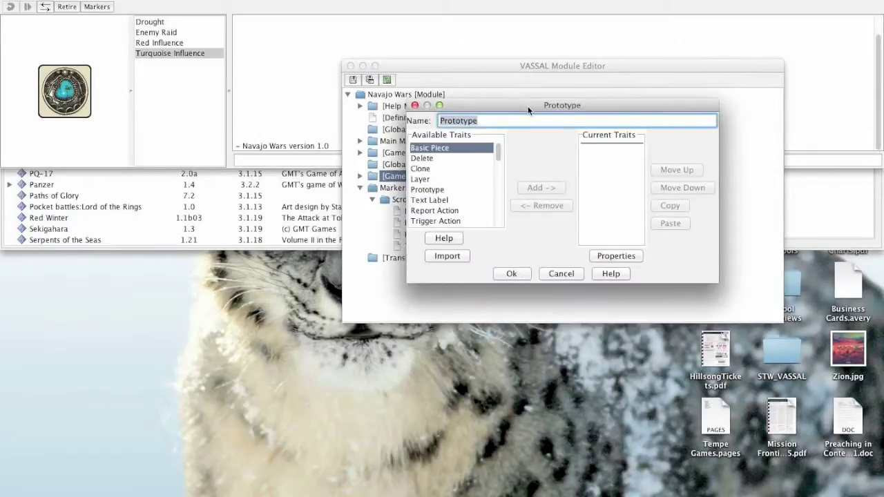
pyautogui.moveTo(528, 105); pyautogui.dragTo(405, 222)
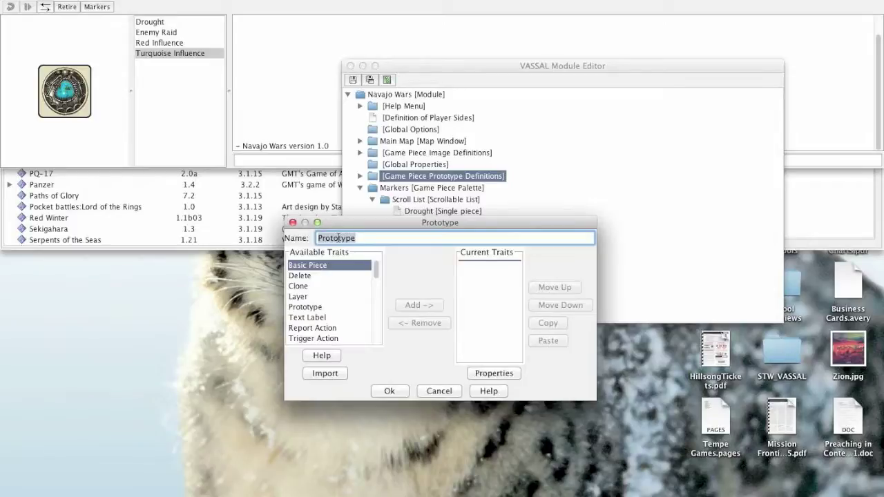
pyautogui.write('Markers')
# Step: Add the Delete trait with its default settings to the Markers prototype
pyautogui.click(317, 276)
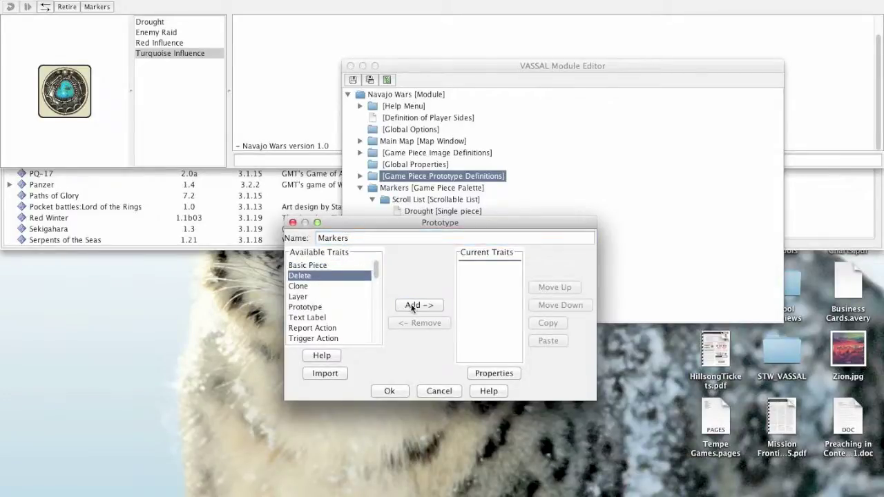
pyautogui.click(415, 306)
pyautogui.click(412, 332)
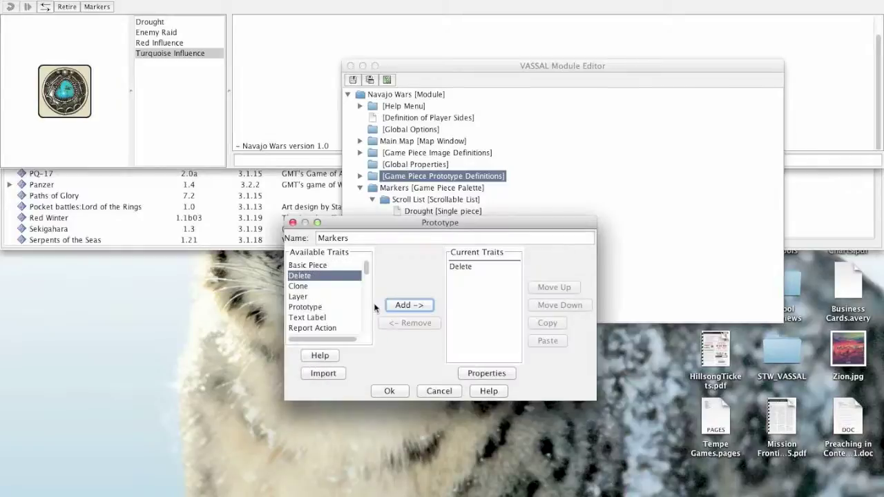
# Step: Add the Clone trait to the Markers prototype, keeping the command name Clone and the keyboard command CTRL C
pyautogui.click(318, 286)
pyautogui.click(408, 306)
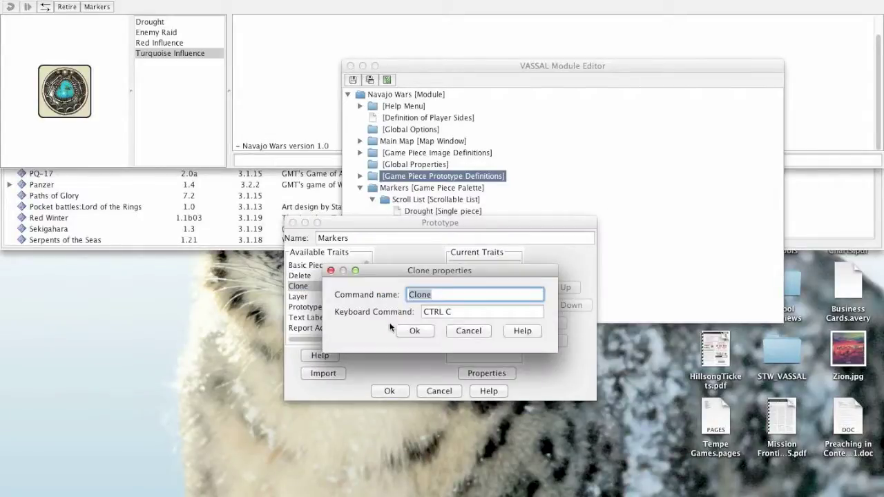
pyautogui.click(414, 331)
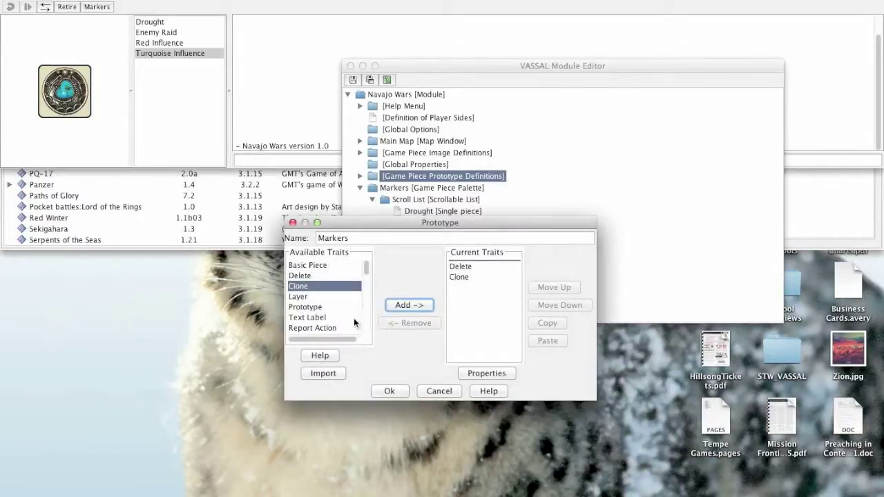
pyautogui.scroll(-1, 350, 320)
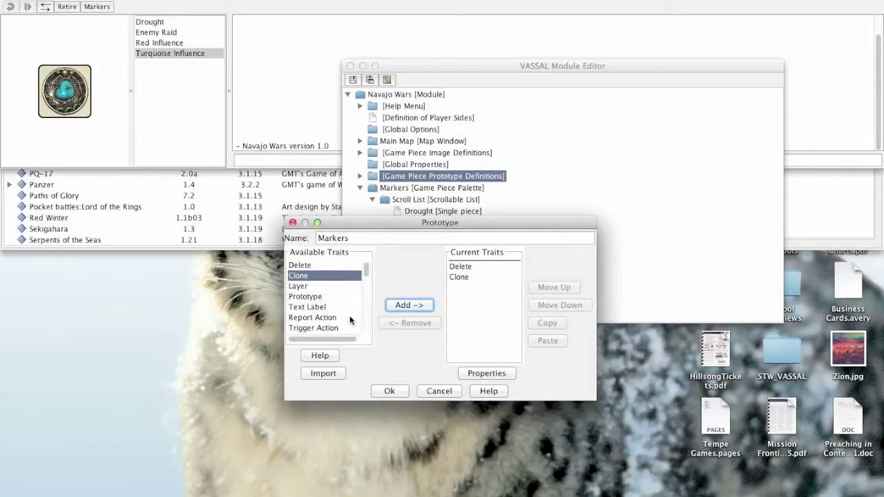
pyautogui.scroll(1, 351, 320)
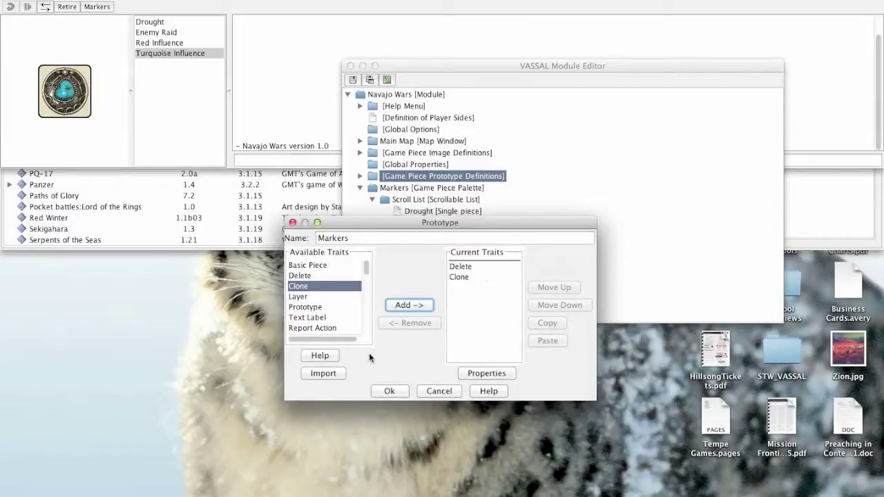
# Step: Remove the Clone trait from the Markers prototype
pyautogui.click(457, 276)
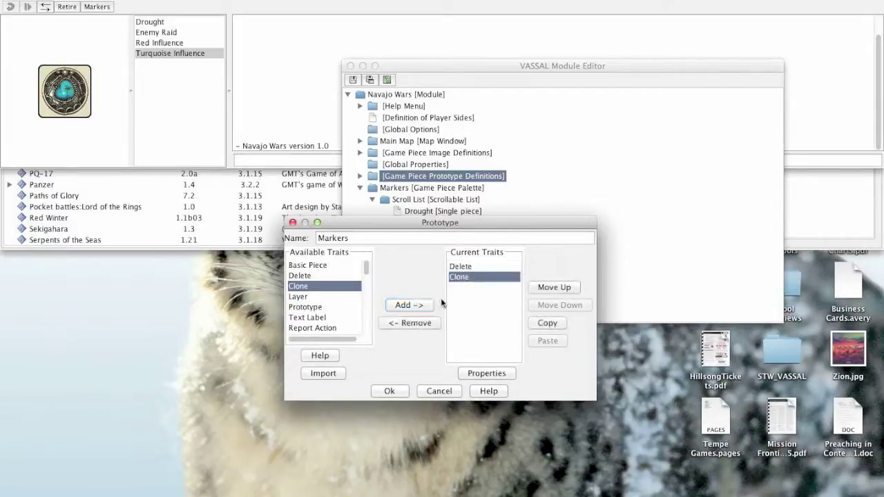
pyautogui.click(418, 325)
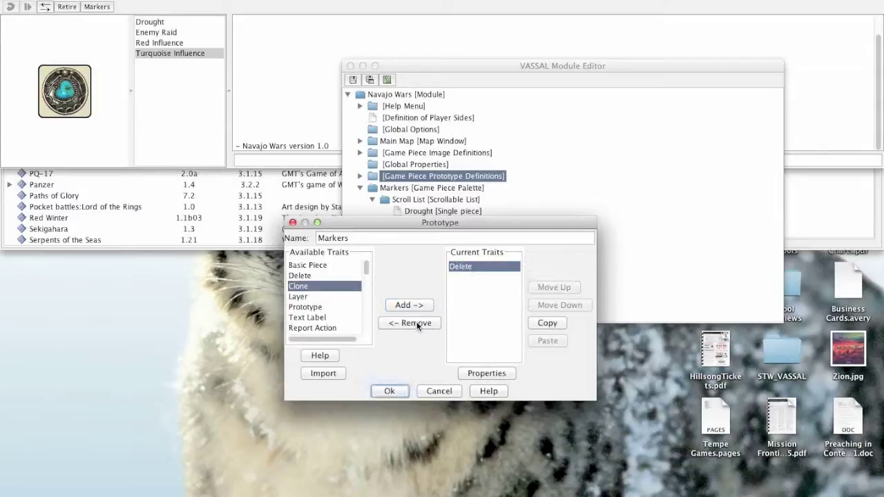
# Step: Accept the Markers prototype definition
pyautogui.click(390, 391)
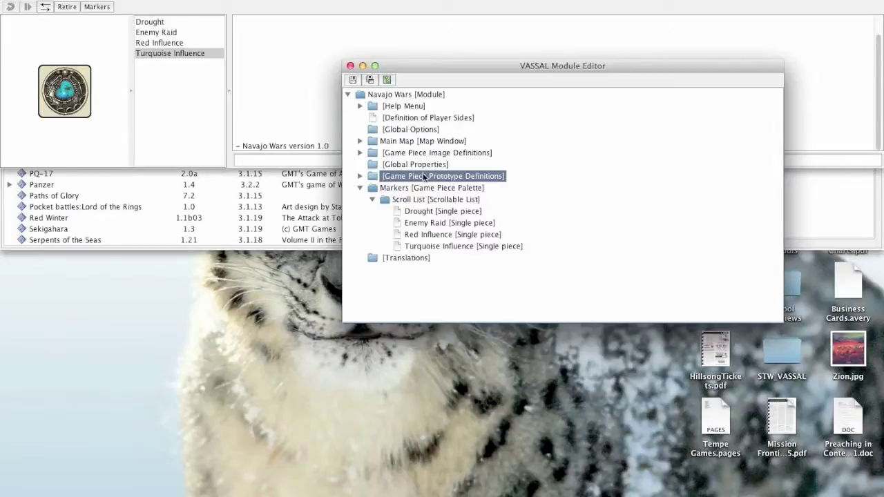
# Step: Delete the Enemy Raid, Red Influence and Turquoise Influence pieces from the Markers palette's scrollable list
pyautogui.doubleClick(412, 212)
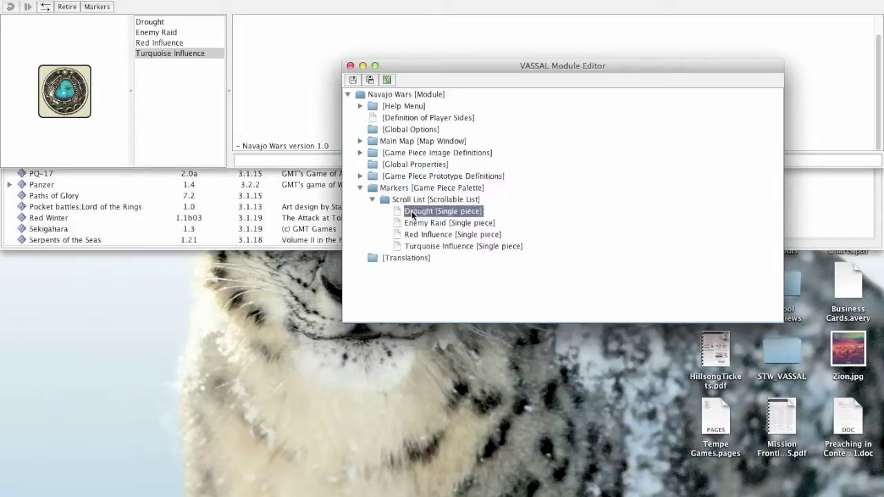
pyautogui.click(562, 292)
pyautogui.click(453, 235)
pyautogui.click(453, 223)
pyautogui.press('Delete')
pyautogui.press('Delete')
pyautogui.press('Delete')
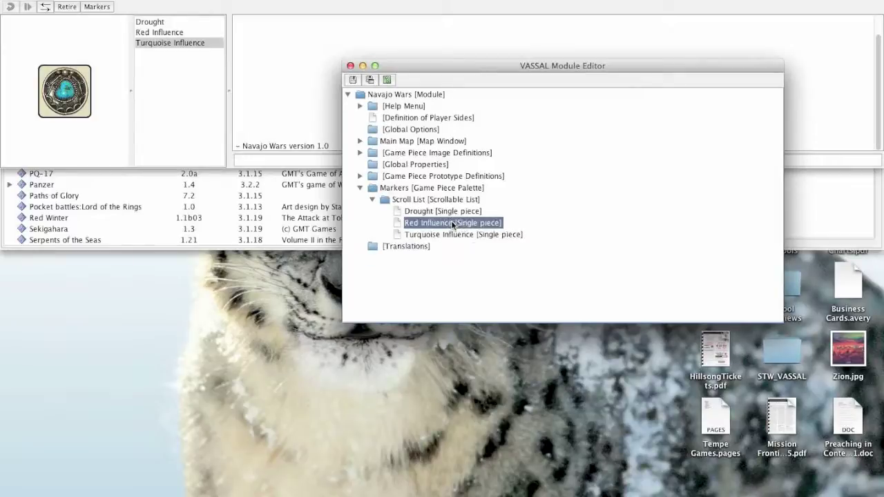
# Step: Add a Prototype trait with the prototype name Markers to the Drought piece
pyautogui.rightClick(442, 209)
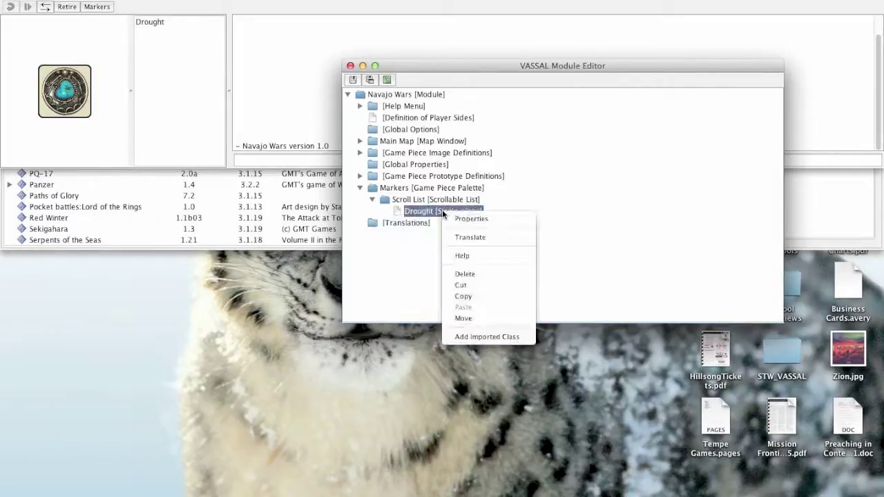
pyautogui.click(429, 211)
pyautogui.doubleClick(429, 210)
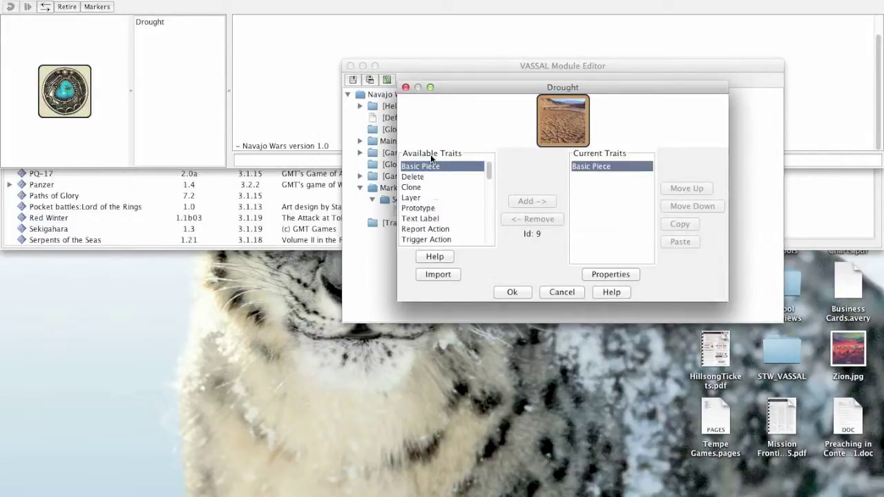
pyautogui.click(415, 209)
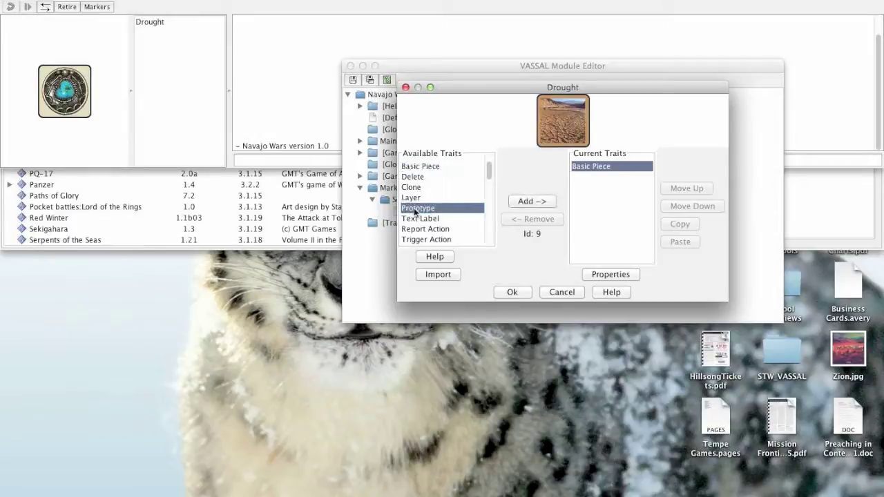
pyautogui.click(522, 202)
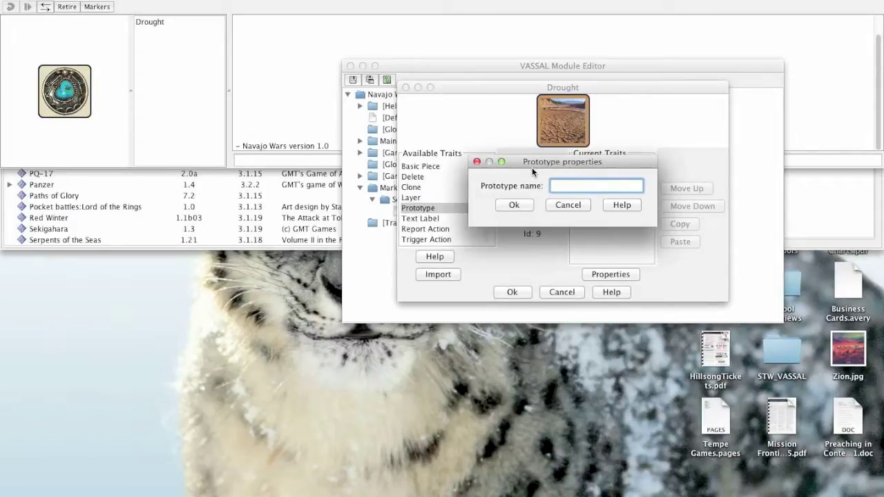
pyautogui.write('Markers')
pyautogui.click(517, 207)
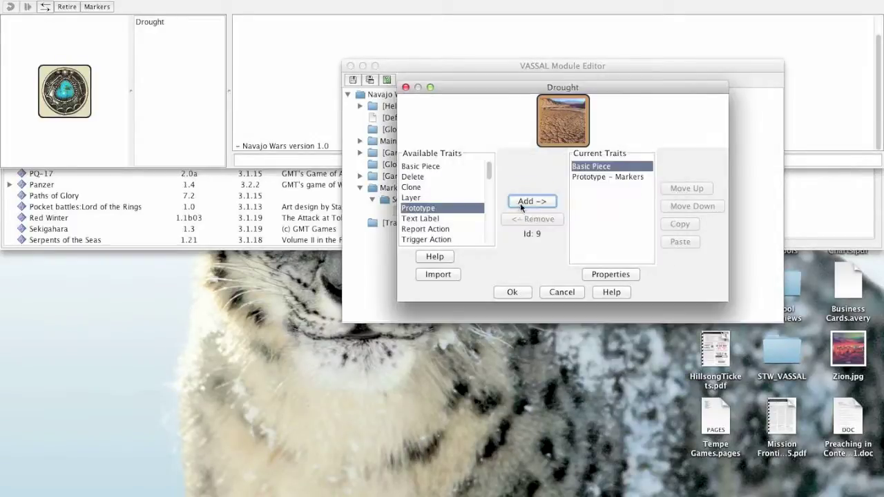
pyautogui.click(520, 288)
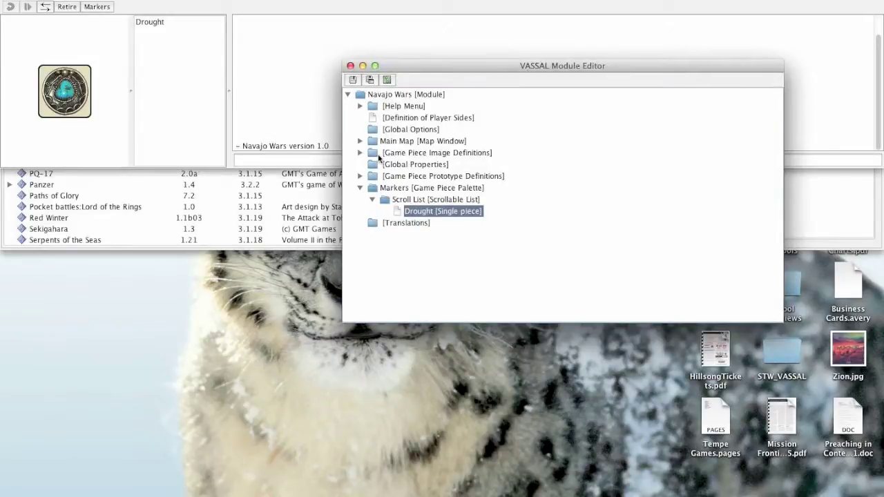
# Step: Start a new game as observer and place a Drought marker on the large stone on the map
pyautogui.click(118, 93)
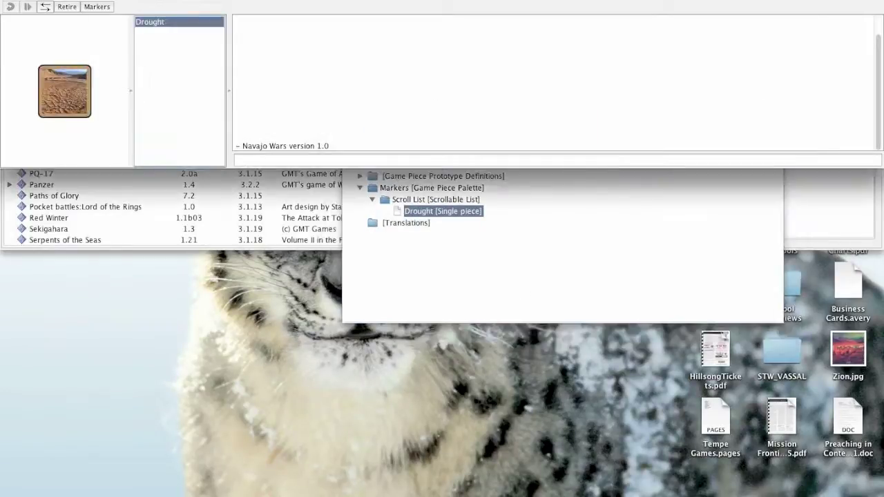
pyautogui.click(162, 21)
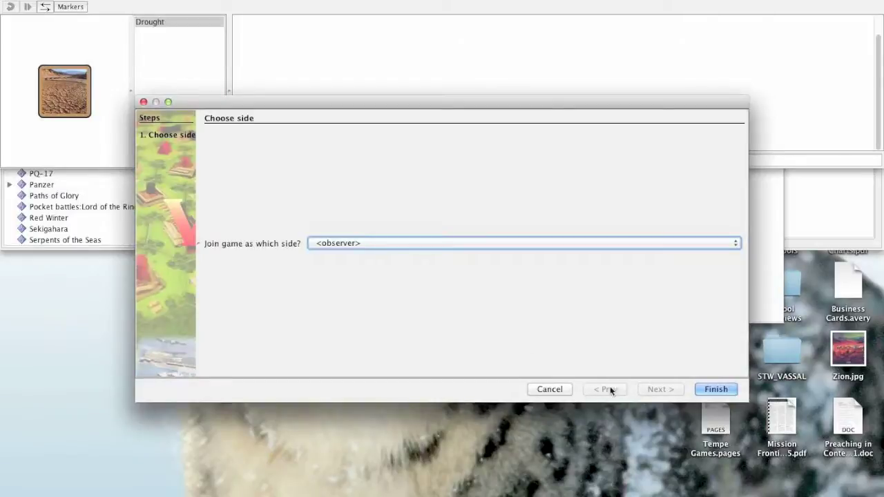
pyautogui.click(716, 388)
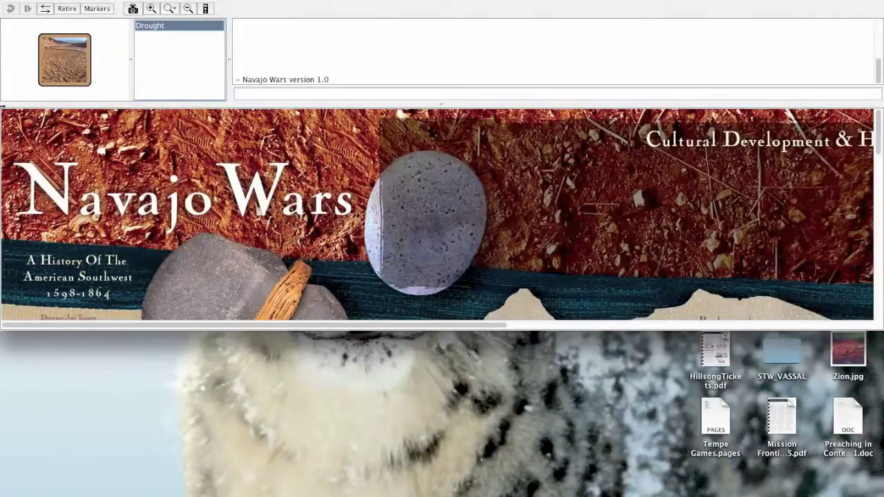
pyautogui.moveTo(64, 69); pyautogui.dragTo(436, 235)
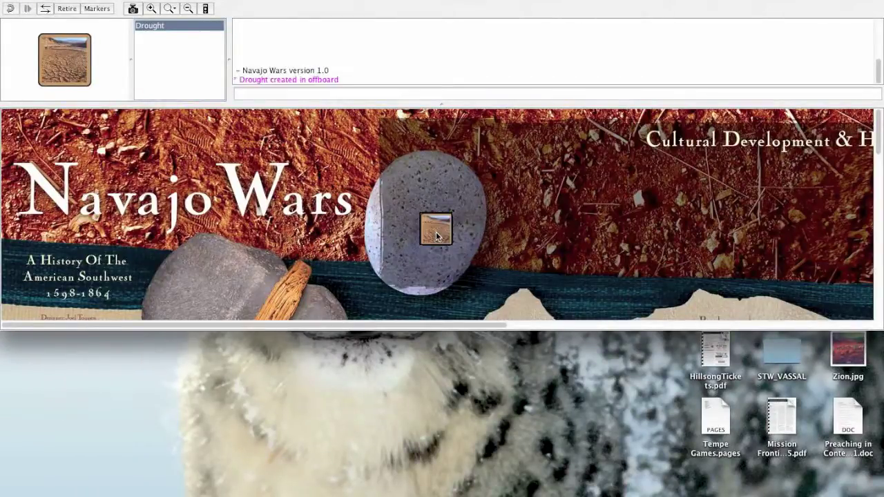
# Step: Check the commands available on the placed Drought marker, then close the game without saving
pyautogui.click(415, 240)
pyautogui.rightClick(442, 237)
pyautogui.click(454, 260)
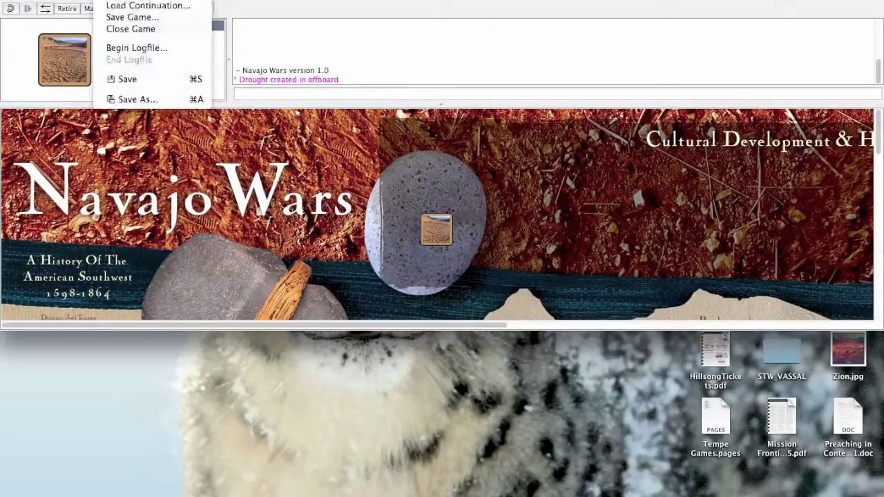
pyautogui.click(126, 28)
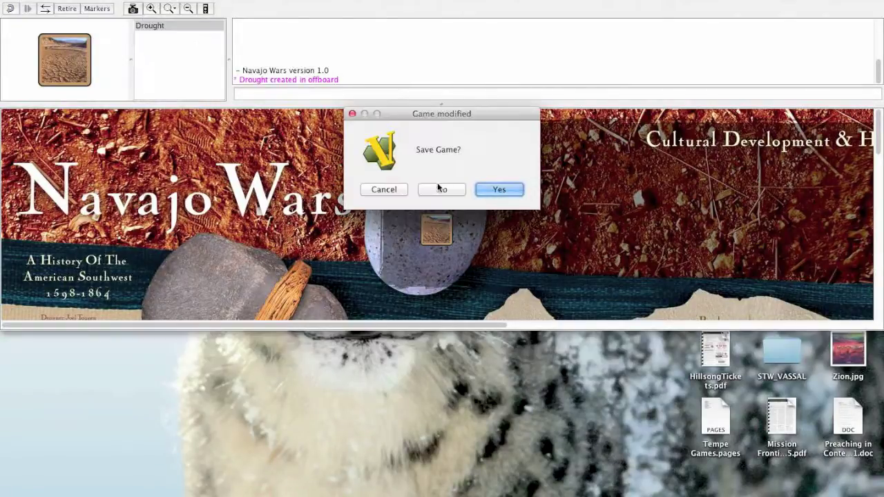
pyautogui.click(442, 189)
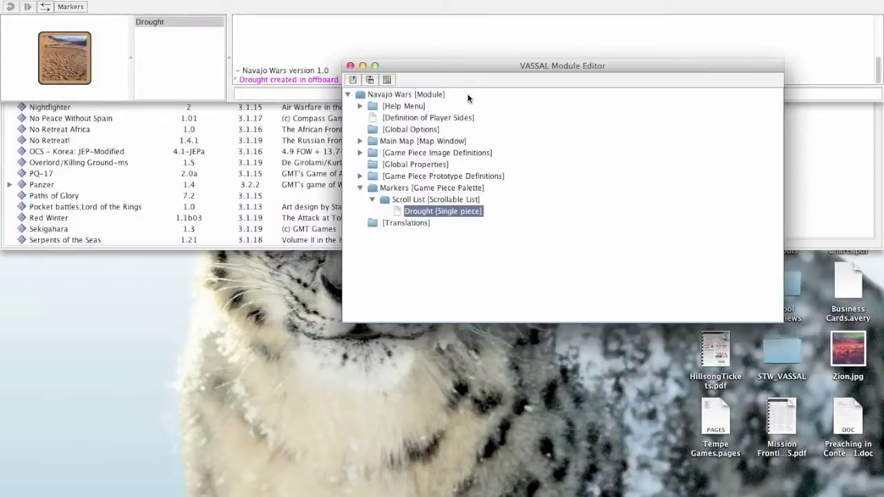
# Step: Show the Markers definition under Game Piece Prototype Definitions and review the Drought piece's prototype trait
pyautogui.moveTo(463, 68); pyautogui.dragTo(465, 164)
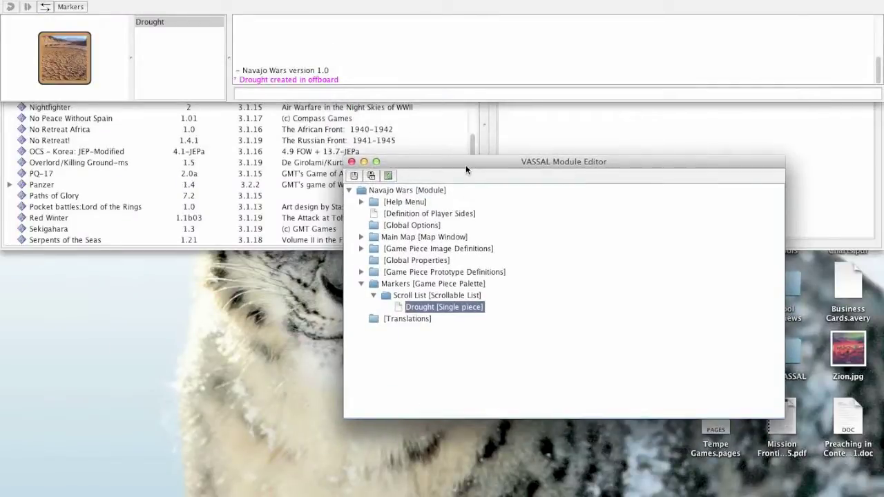
pyautogui.click(361, 273)
pyautogui.click(406, 284)
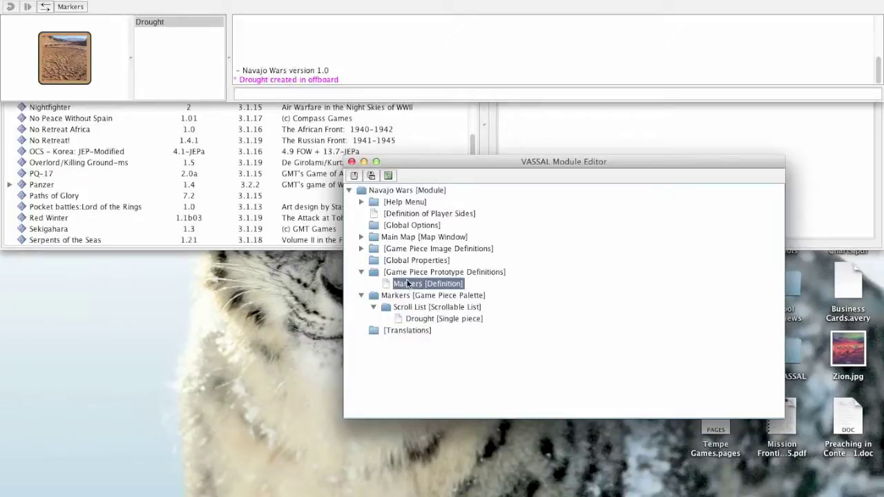
pyautogui.doubleClick(414, 319)
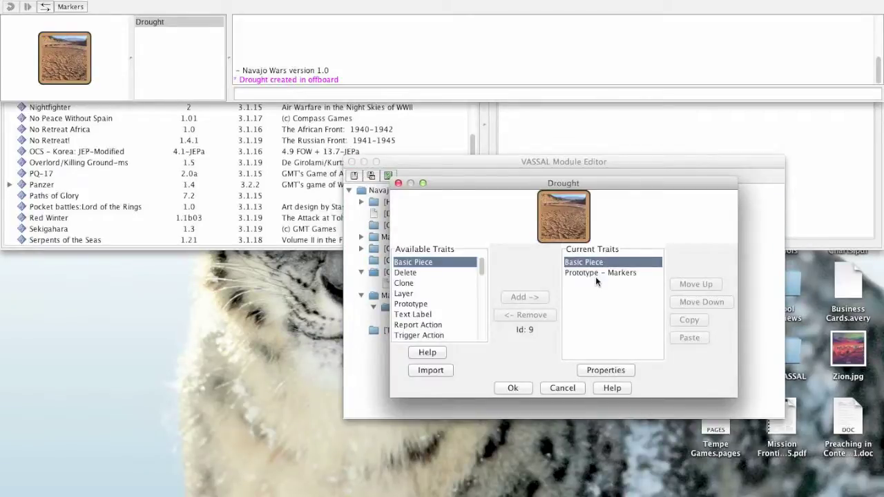
pyautogui.click(595, 274)
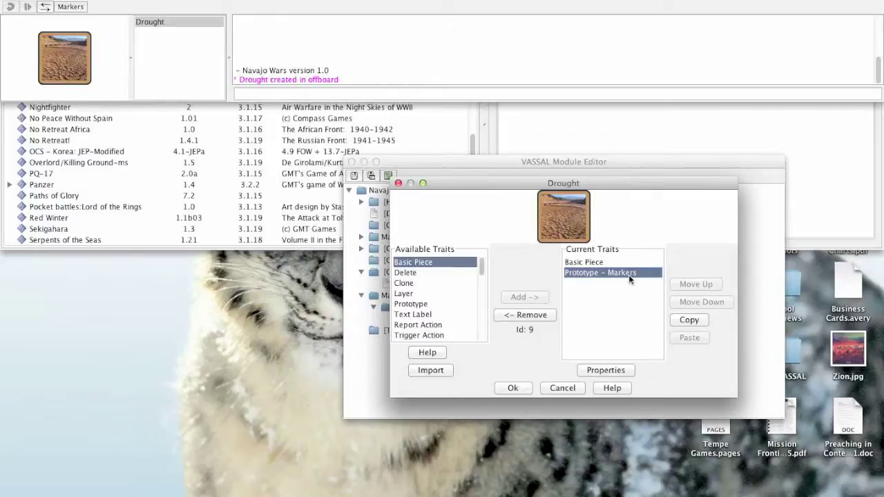
pyautogui.click(511, 388)
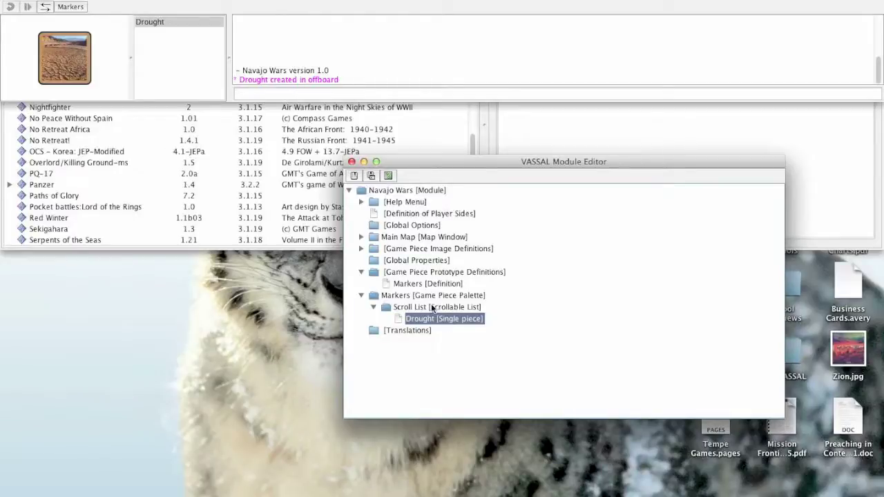
# Step: Add a single piece to the Scroll List using the image Enemy Raid.png and name it Enemy Raid
pyautogui.rightClick(432, 308)
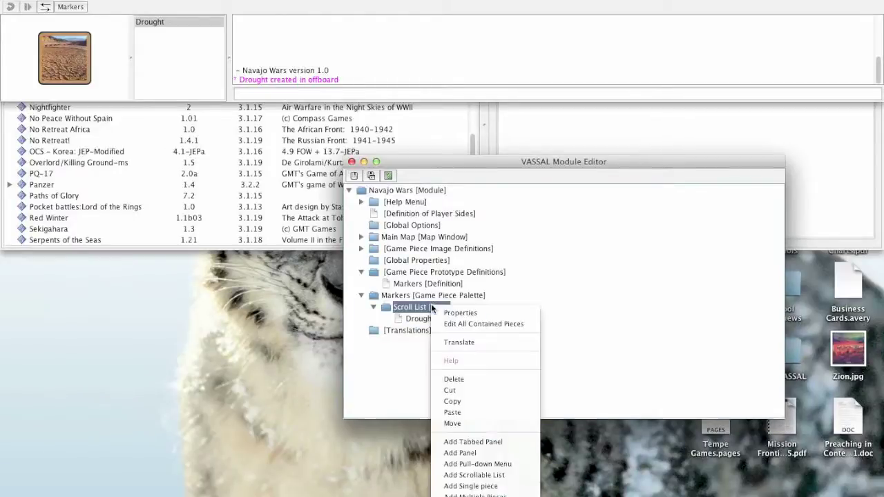
pyautogui.click(472, 486)
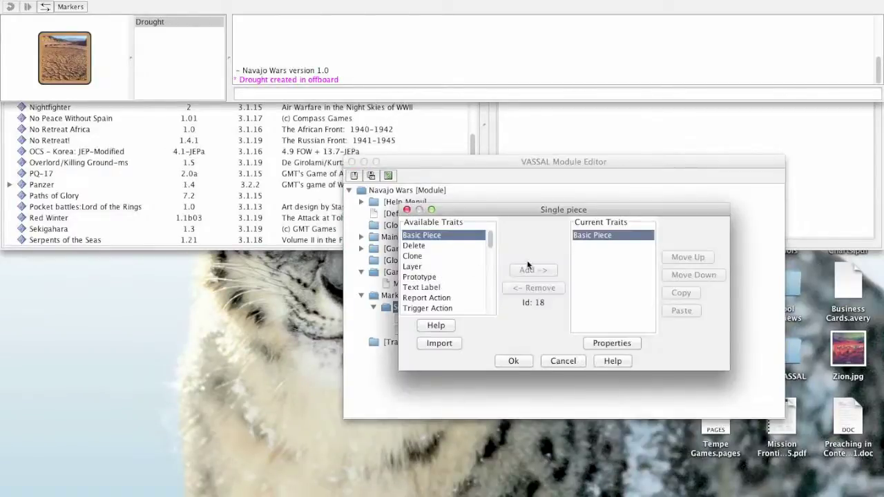
pyautogui.doubleClick(601, 235)
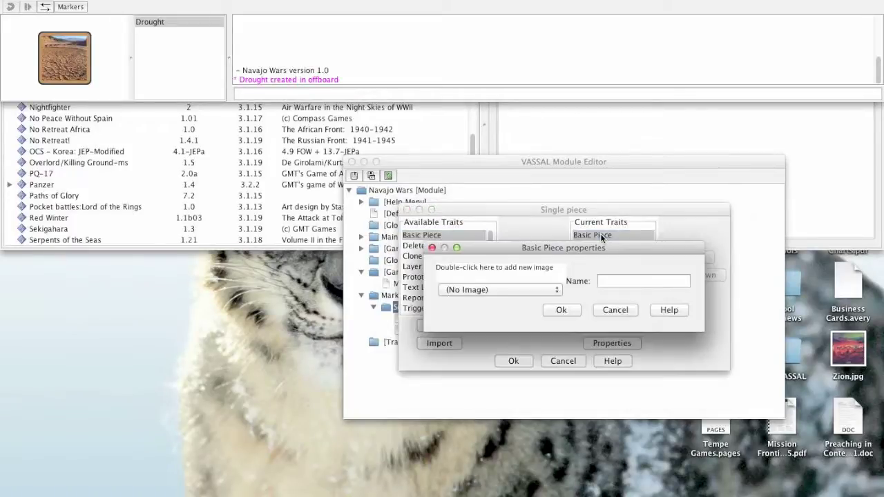
pyautogui.doubleClick(484, 271)
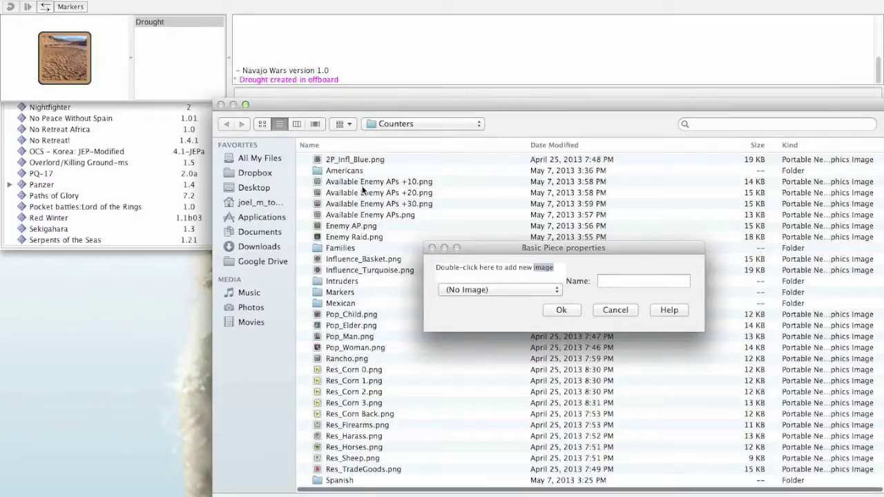
pyautogui.click(356, 236)
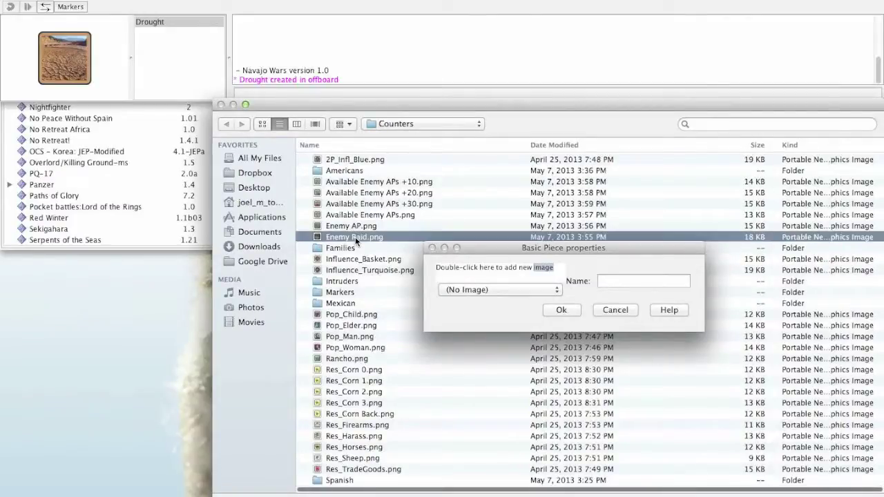
pyautogui.doubleClick(360, 237)
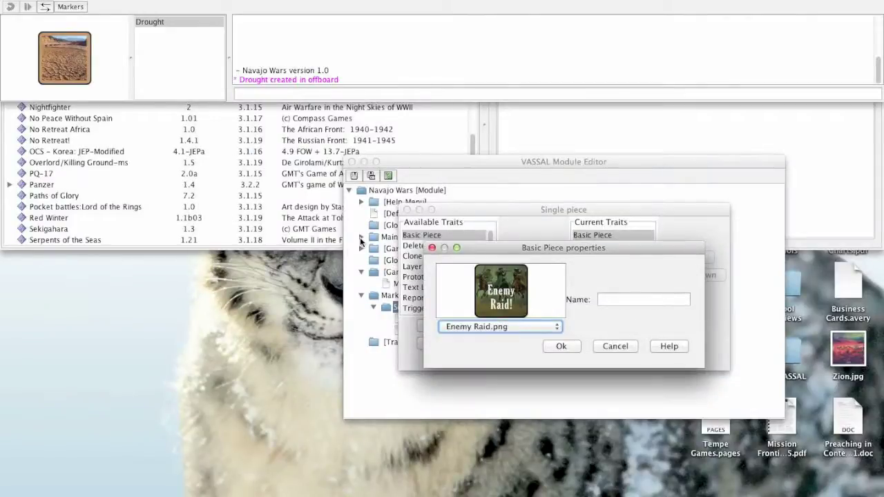
pyautogui.click(613, 301)
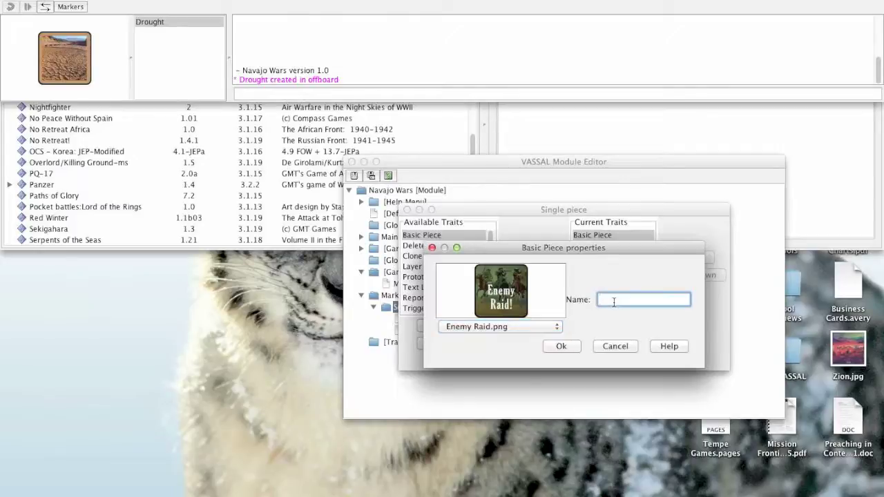
pyautogui.write('Enemy Raid')
pyautogui.click(563, 346)
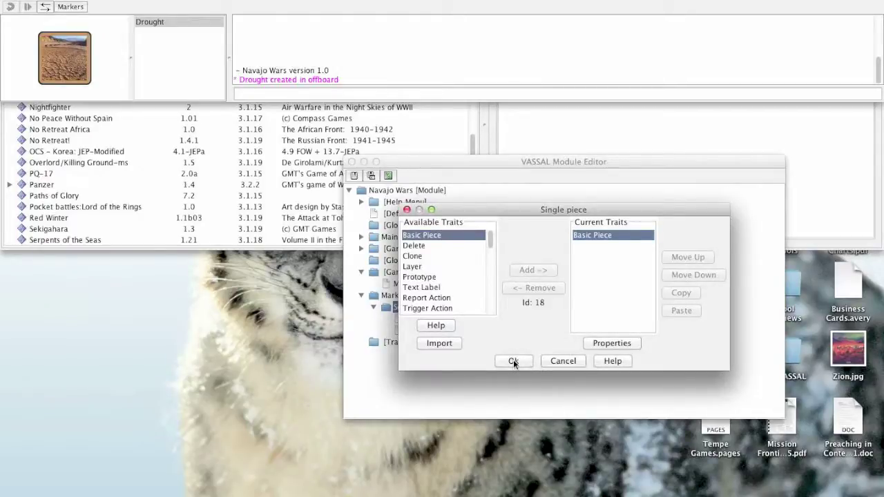
pyautogui.click(513, 361)
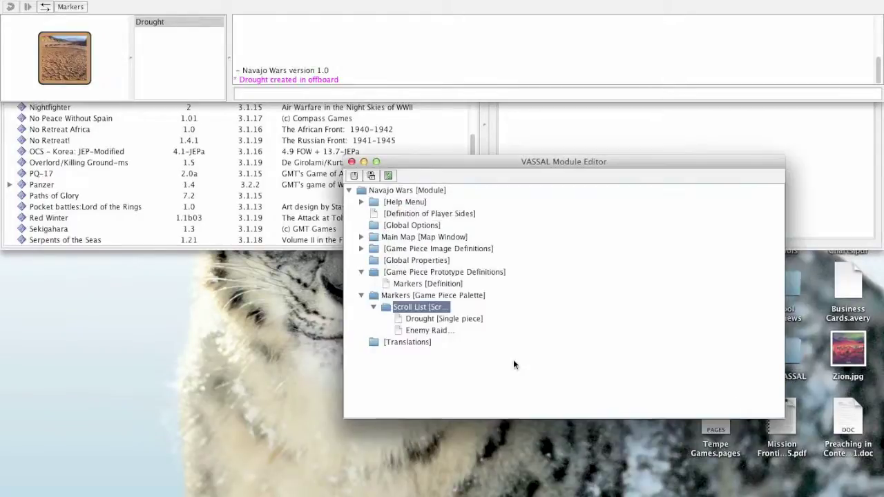
# Step: Copy the Markers prototype trait from the Drought piece and paste it into the Enemy Raid piece
pyautogui.doubleClick(430, 319)
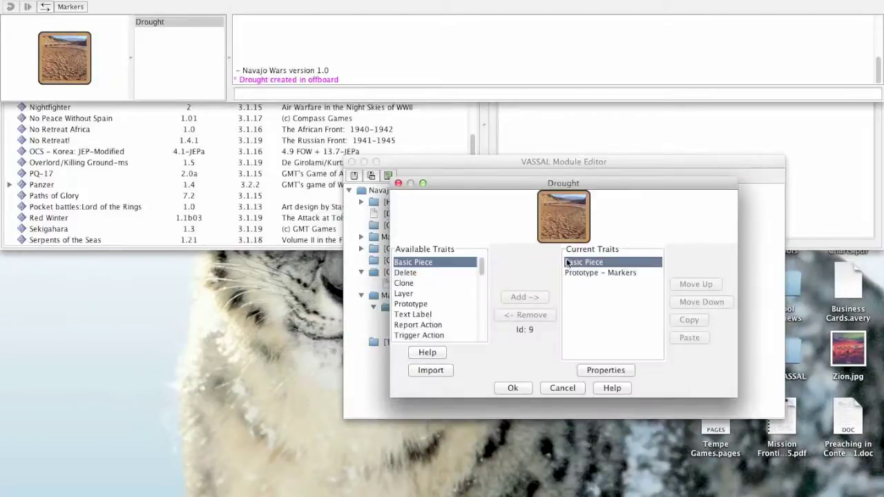
pyautogui.click(583, 275)
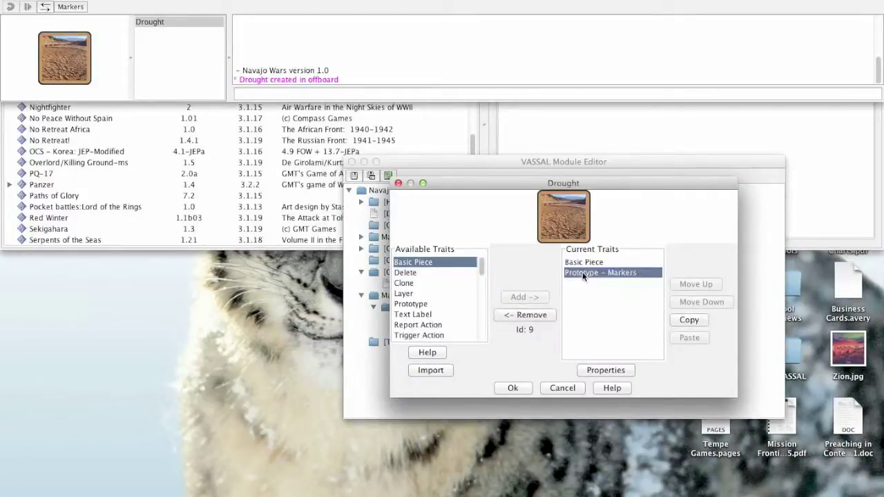
pyautogui.click(689, 321)
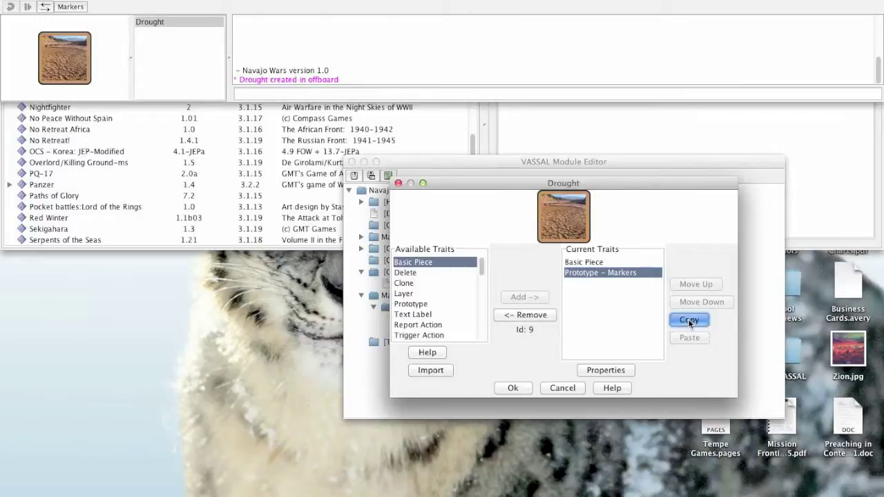
pyautogui.click(513, 389)
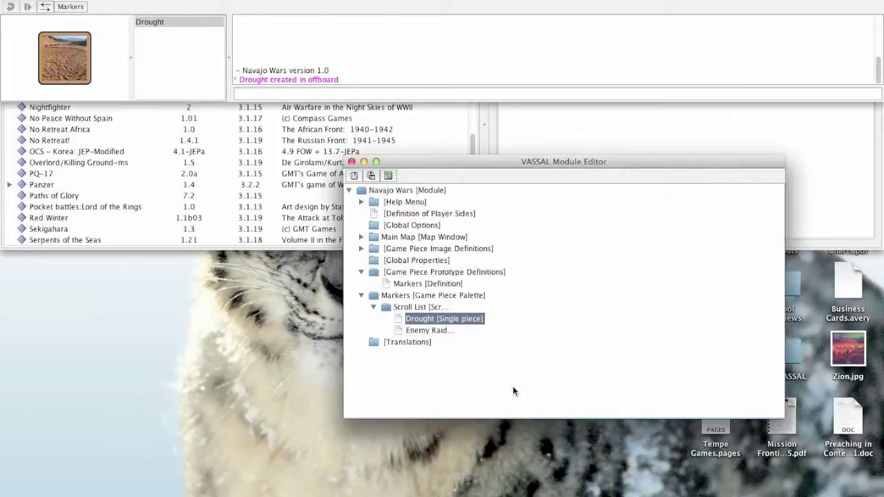
pyautogui.doubleClick(424, 331)
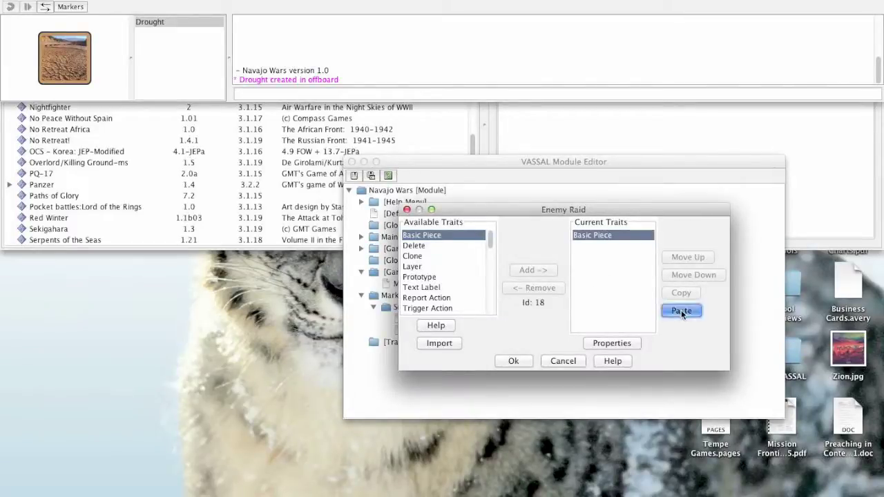
pyautogui.click(681, 310)
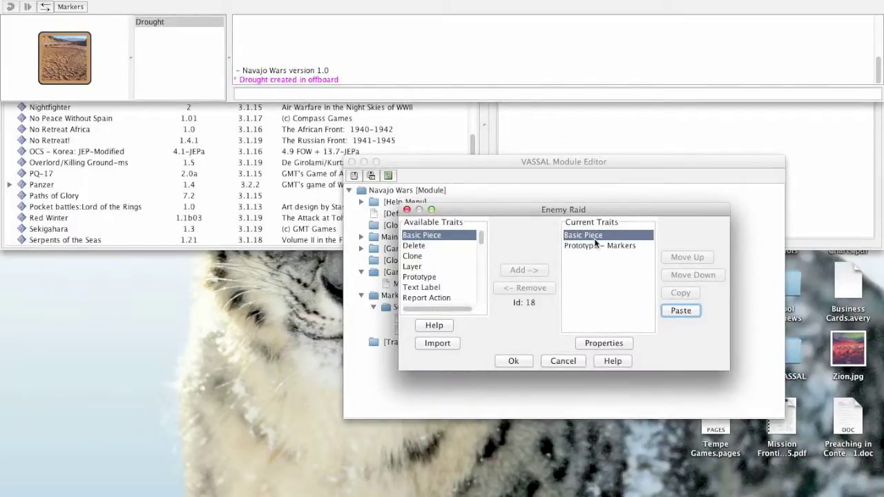
pyautogui.click(513, 361)
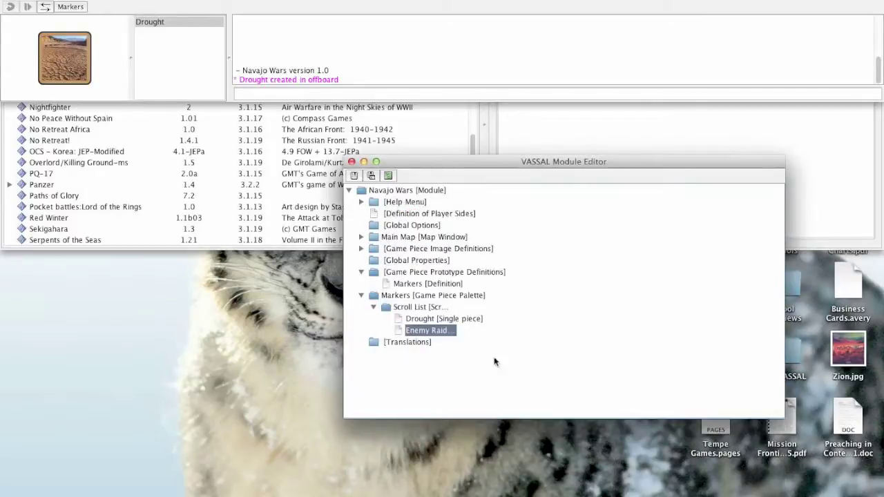
# Step: Add a single piece named Red Influence to the Scroll List with the image Influence_Basket.png and the copied Markers prototype trait
pyautogui.rightClick(420, 305)
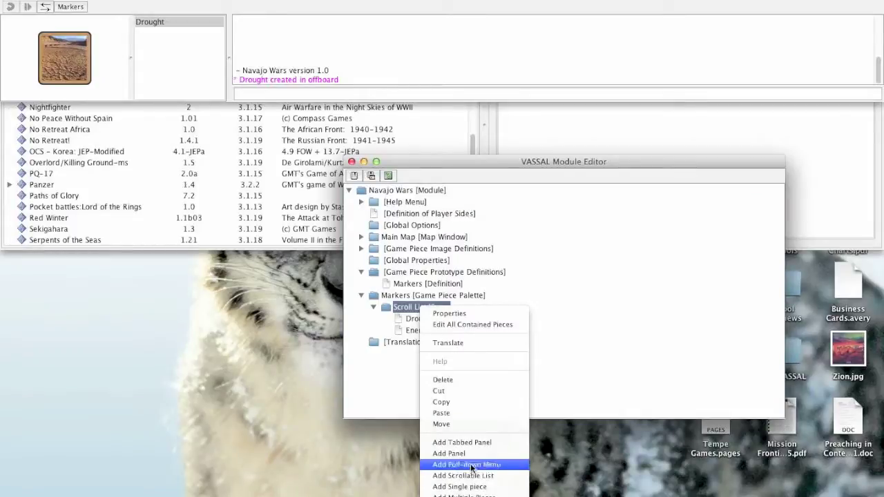
pyautogui.click(467, 487)
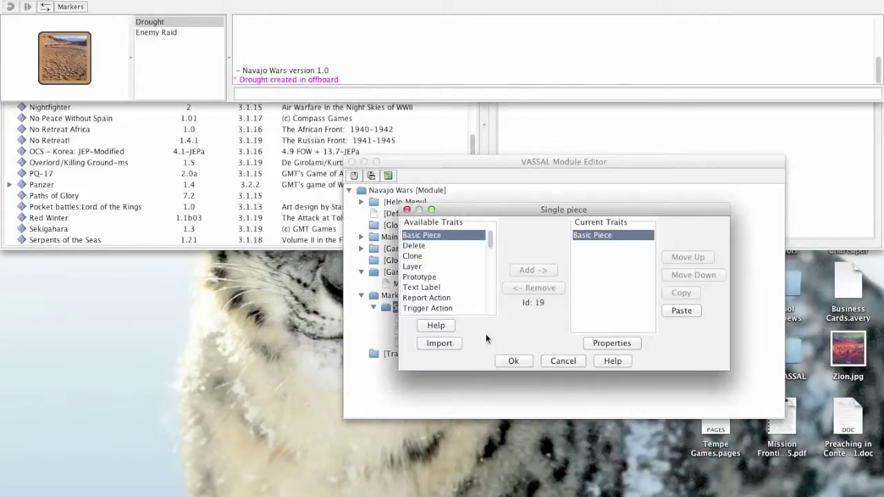
pyautogui.doubleClick(607, 232)
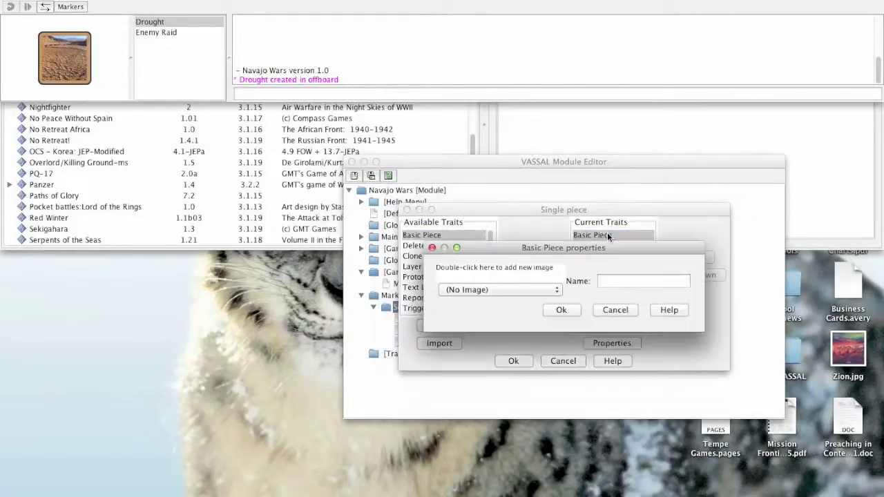
pyautogui.doubleClick(484, 273)
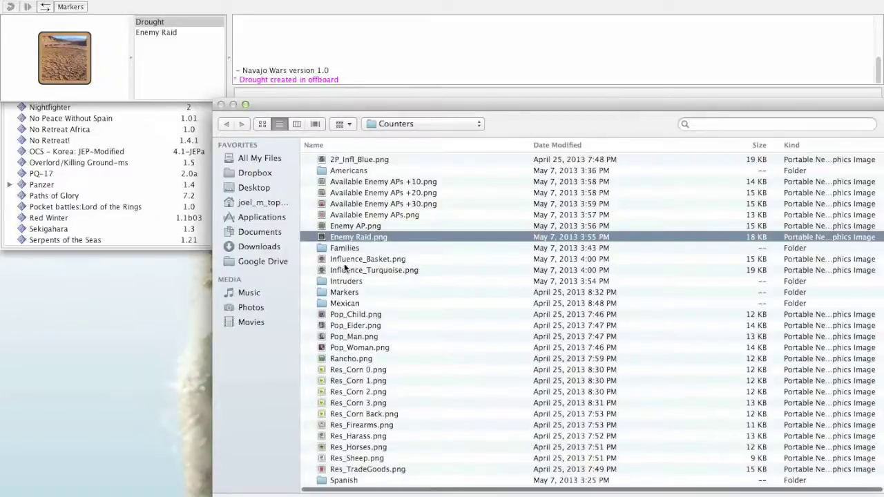
pyautogui.doubleClick(348, 259)
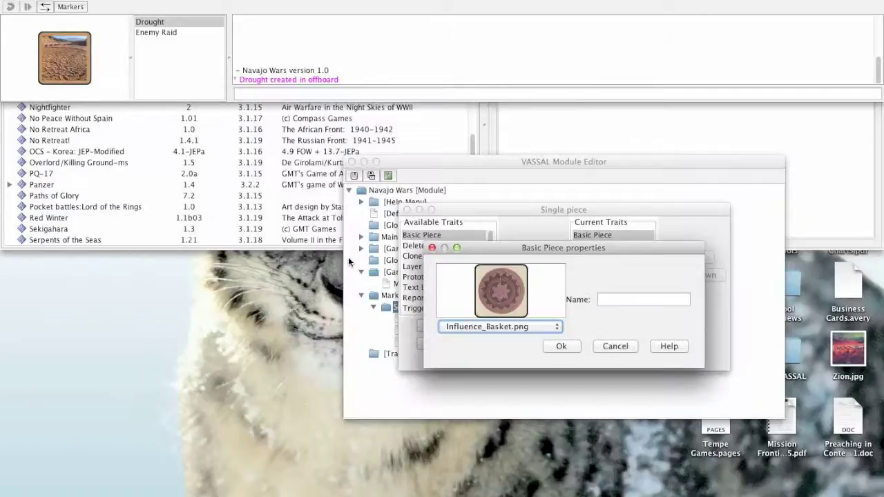
pyautogui.click(620, 299)
pyautogui.write('Red ')
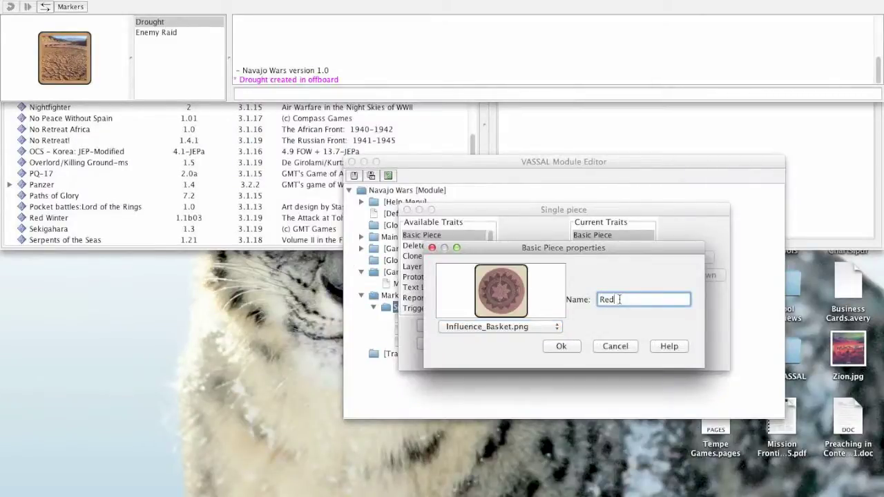
pyautogui.write('Influence')
pyautogui.click(570, 348)
pyautogui.click(686, 310)
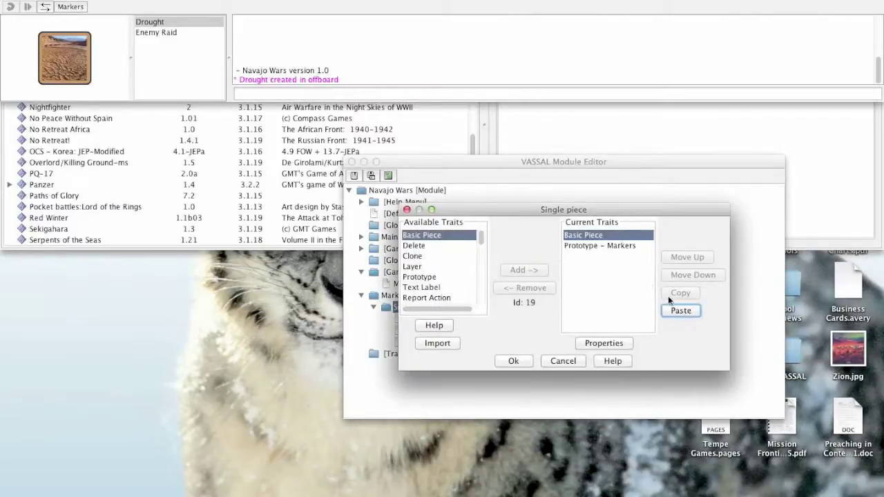
pyautogui.click(511, 358)
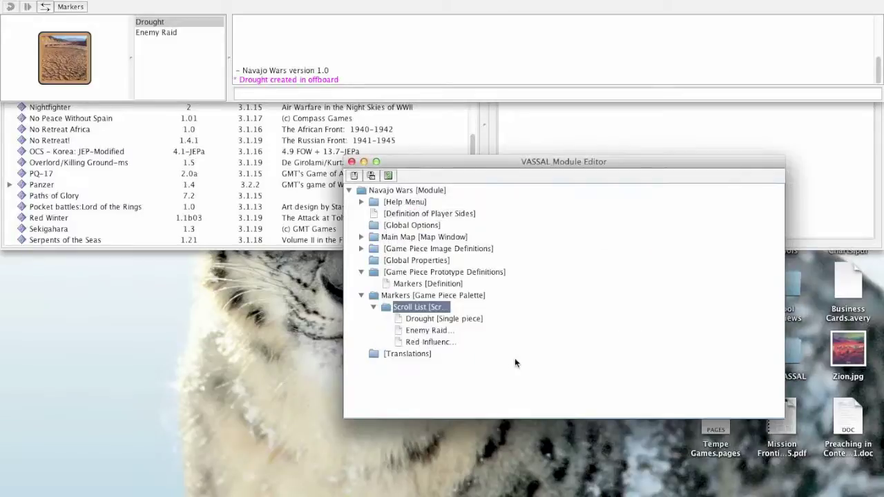
# Step: Add a single piece named Turquoise Influence to the Scroll List with the image Influence_Turquoise.png and the copied Markers prototype trait
pyautogui.rightClick(415, 308)
pyautogui.click(452, 487)
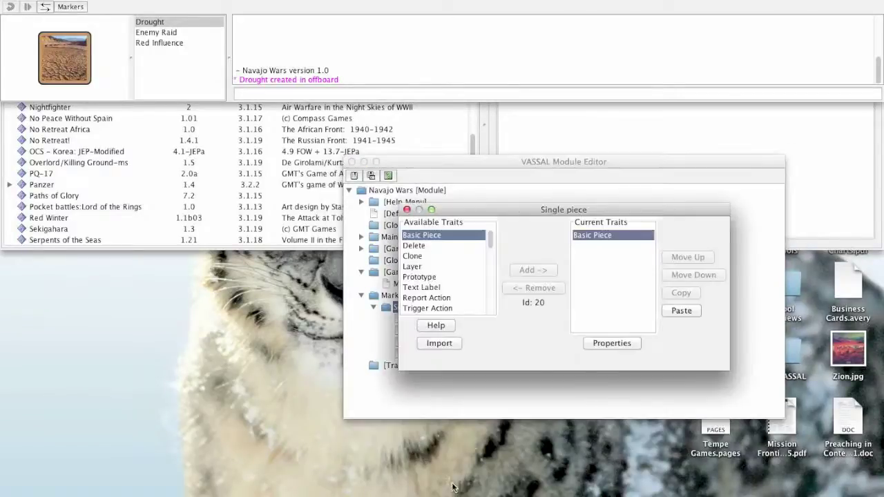
pyautogui.doubleClick(592, 235)
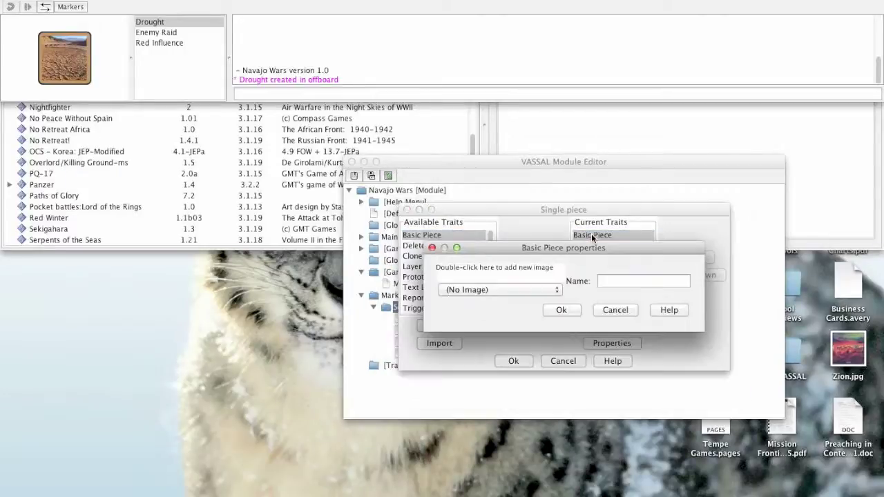
pyautogui.doubleClick(499, 269)
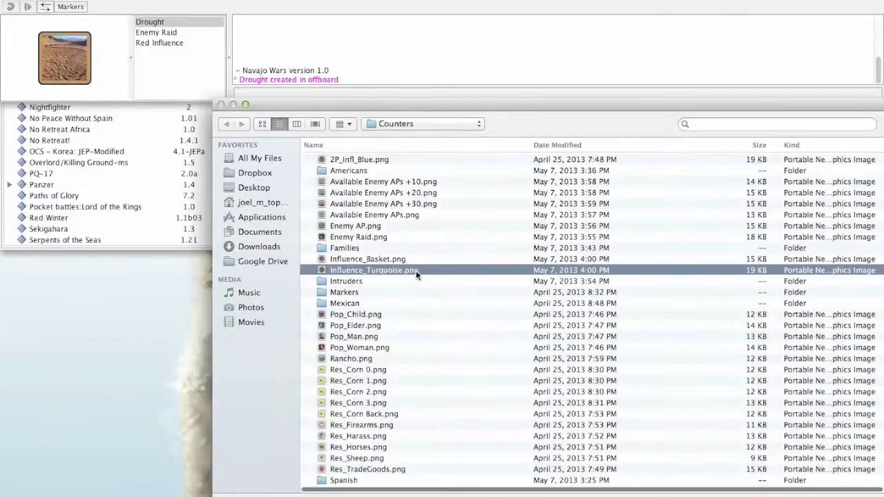
pyautogui.doubleClick(387, 270)
pyautogui.click(641, 299)
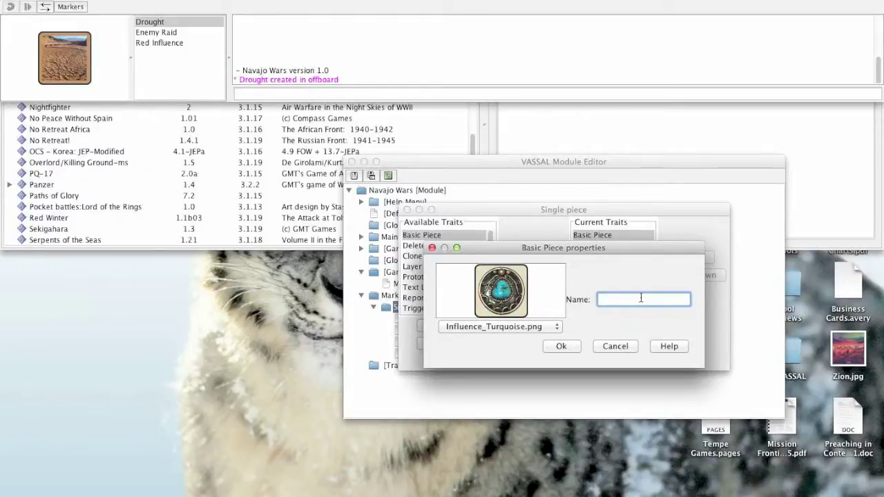
pyautogui.write('Turquoise Influence')
pyautogui.click(563, 346)
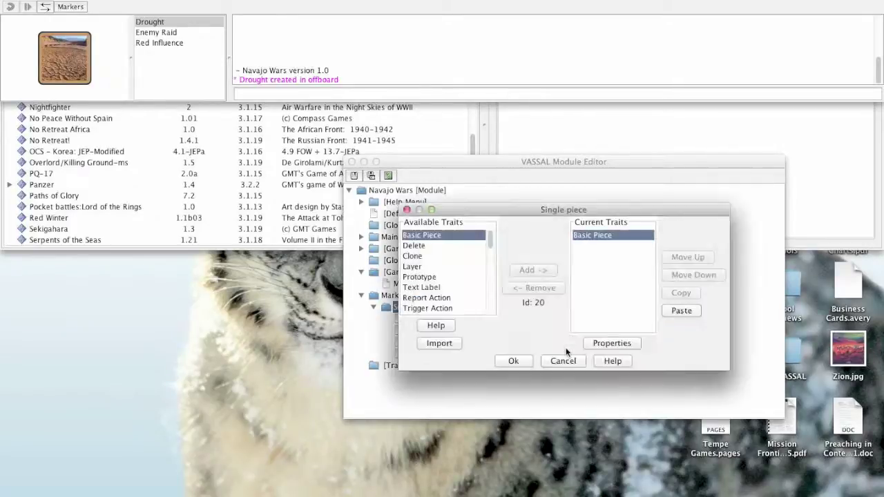
pyautogui.click(698, 310)
pyautogui.click(519, 362)
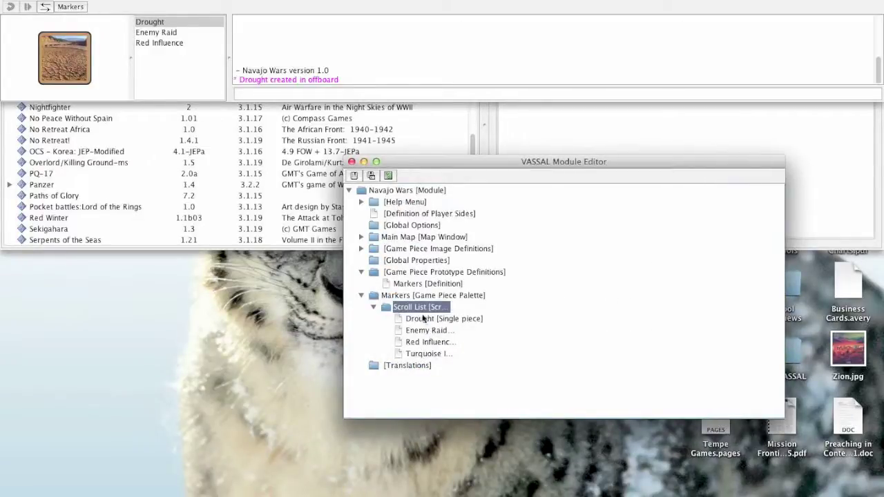
# Step: Start a new game from the module and refresh the display of the Markers palette beside the map
pyautogui.click(243, 40)
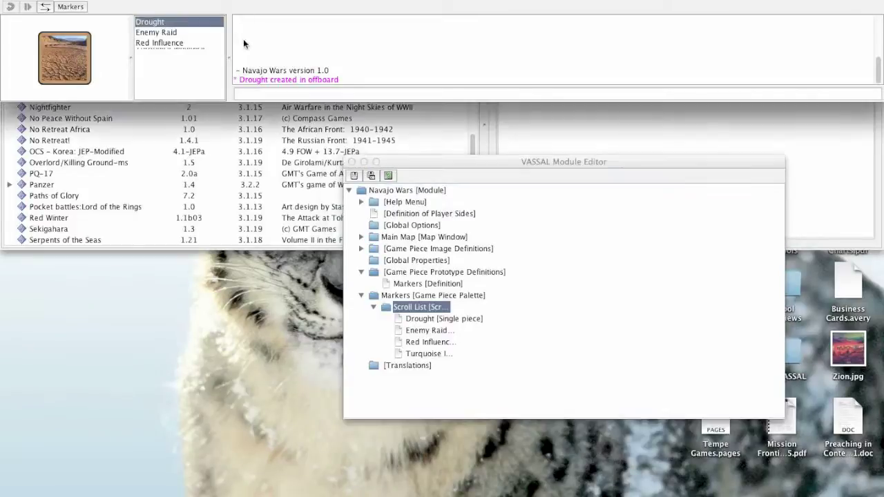
pyautogui.click(110, 0)
pyautogui.click(105, 2)
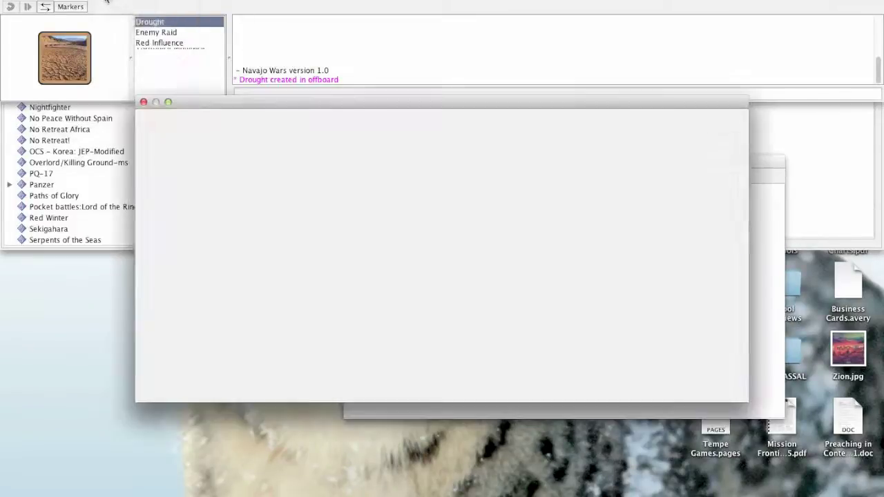
pyautogui.press('Return')
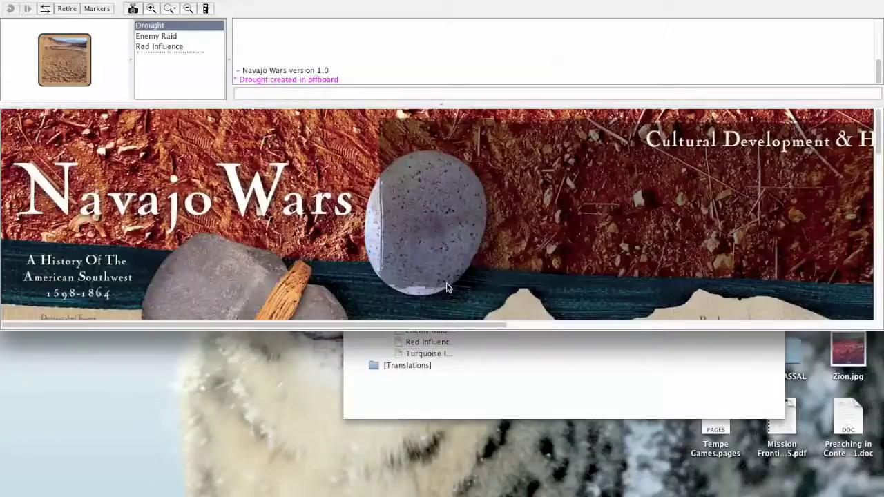
pyautogui.click(97, 9)
pyautogui.click(99, 9)
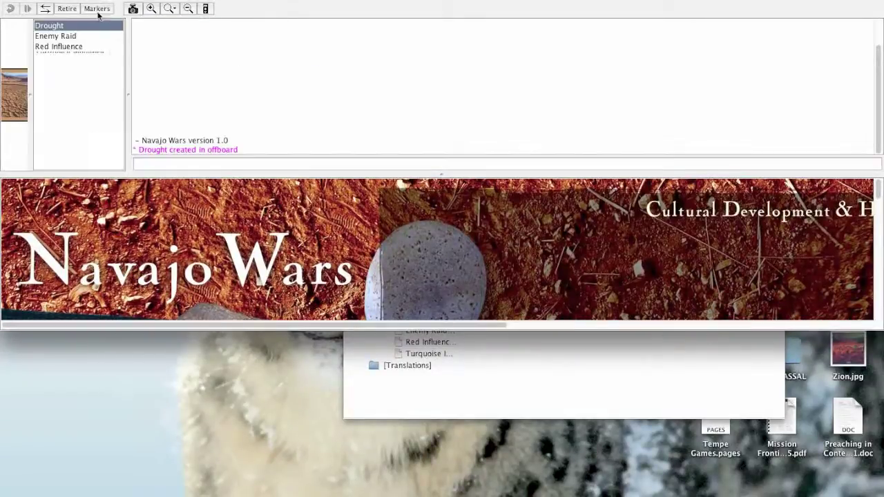
# Step: Widen the Markers palette and preview the Turquoise Influence, Drought, Enemy Raid and Red Influence pieces
pyautogui.click(61, 52)
pyautogui.moveTo(126, 103); pyautogui.dragTo(186, 100)
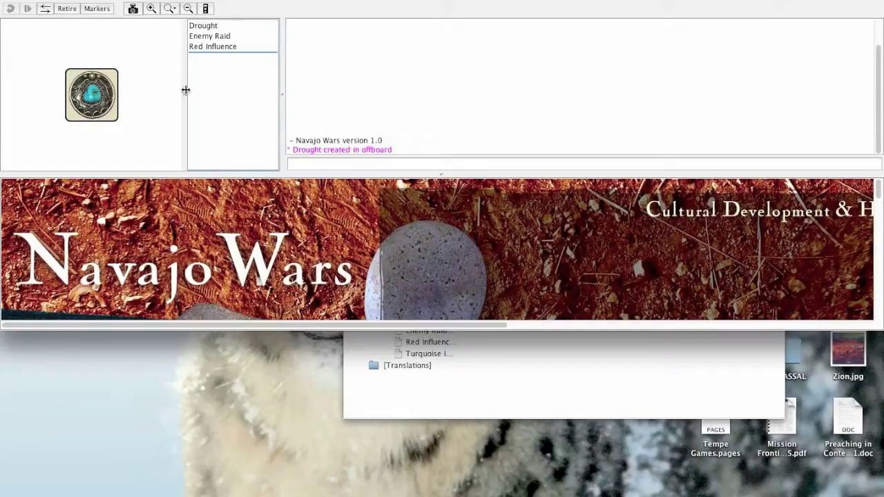
pyautogui.moveTo(185, 89); pyautogui.dragTo(145, 89)
pyautogui.click(177, 47)
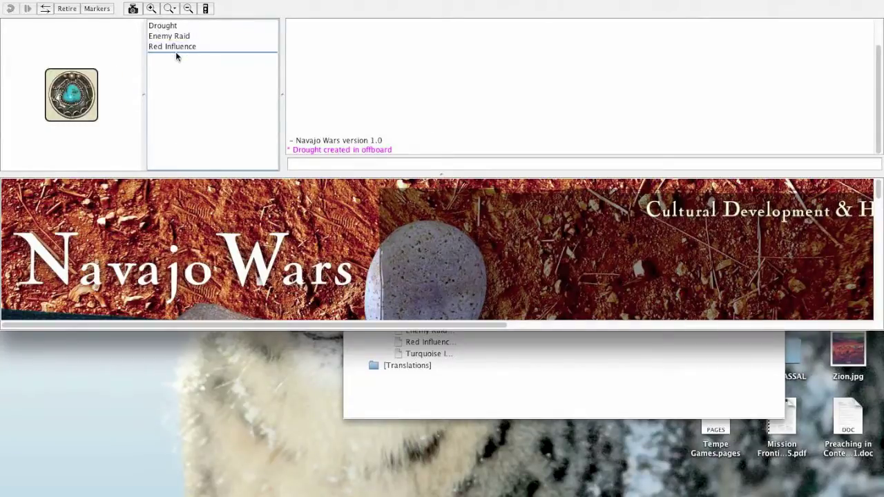
pyautogui.click(164, 27)
pyautogui.click(164, 38)
pyautogui.click(164, 46)
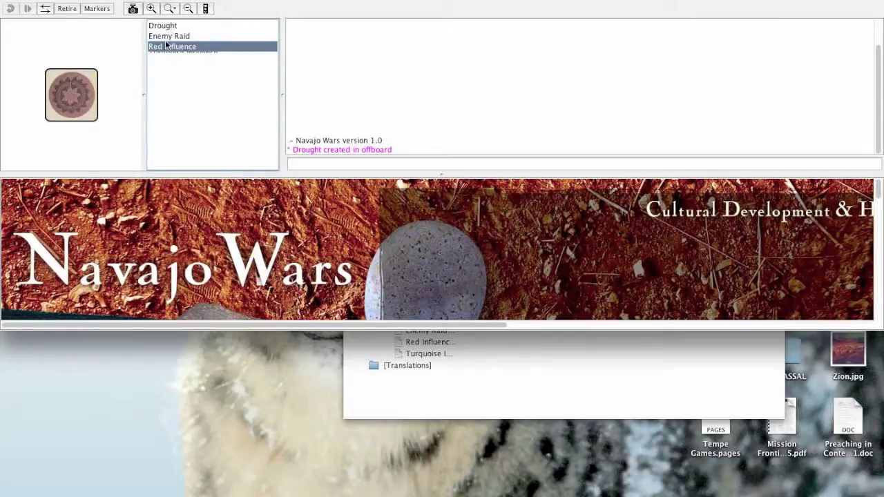
# Step: Place an Enemy Raid marker and a Red Influence marker on the Navajo Wars title area of the map
pyautogui.click(166, 39)
pyautogui.moveTo(71, 102); pyautogui.dragTo(272, 237)
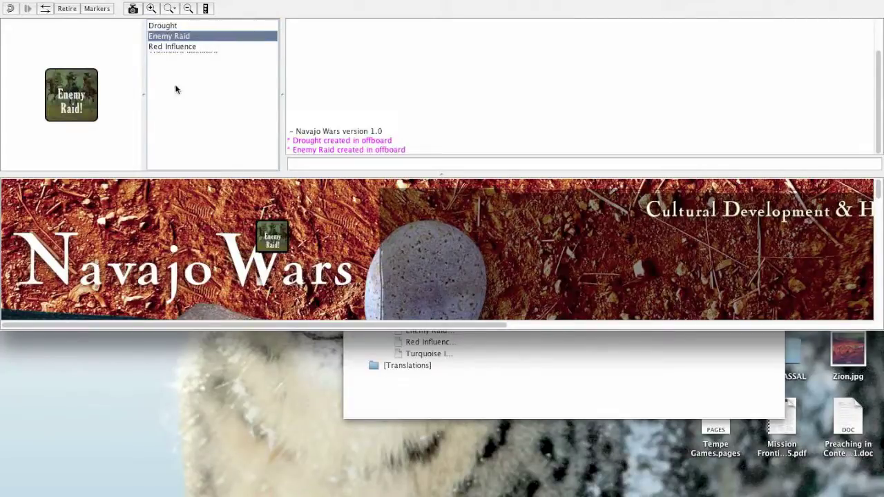
pyautogui.click(178, 47)
pyautogui.moveTo(83, 84); pyautogui.dragTo(249, 253)
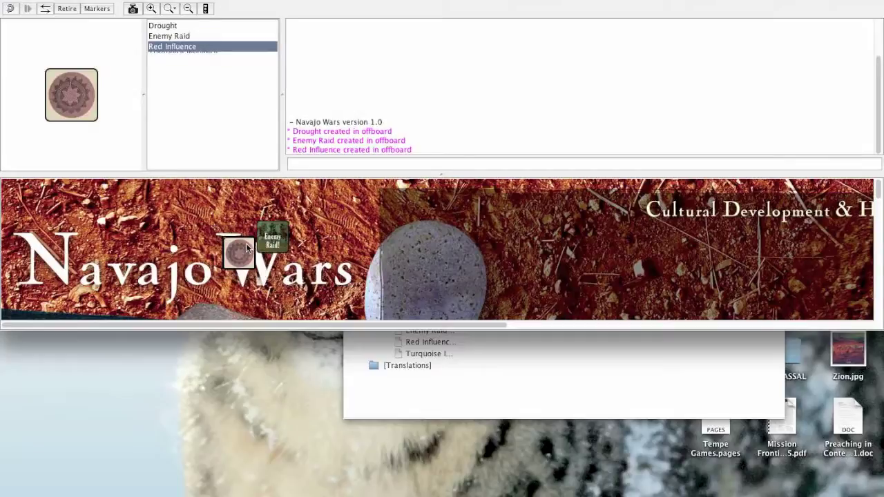
# Step: Check the commands available on the two placed markers, then select both and delete them together
pyautogui.rightClick(249, 253)
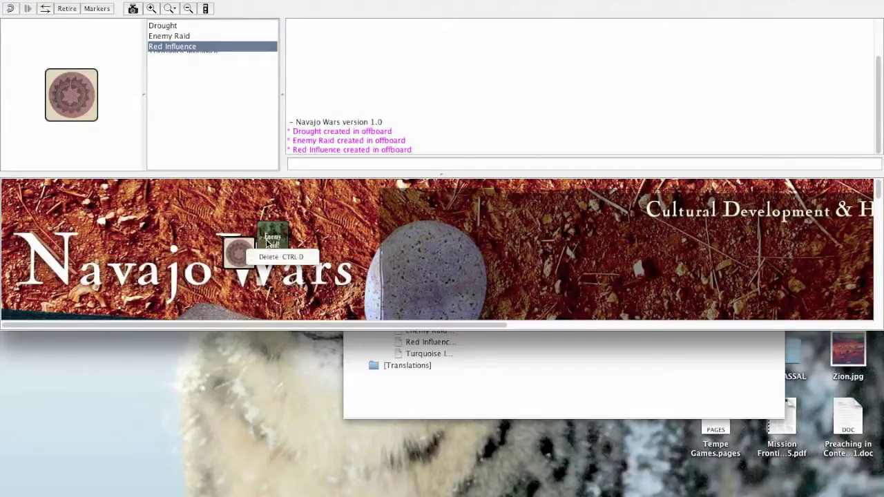
pyautogui.rightClick(268, 243)
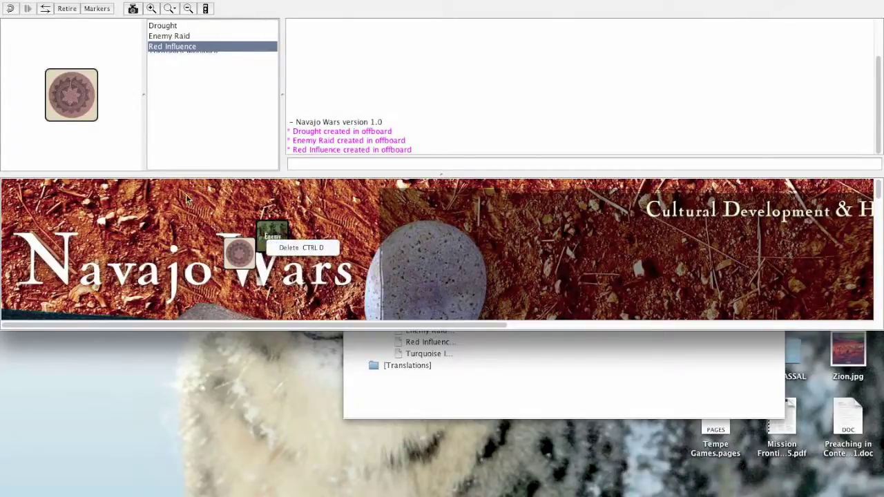
pyautogui.moveTo(216, 222); pyautogui.dragTo(323, 279)
pyautogui.rightClick(286, 243)
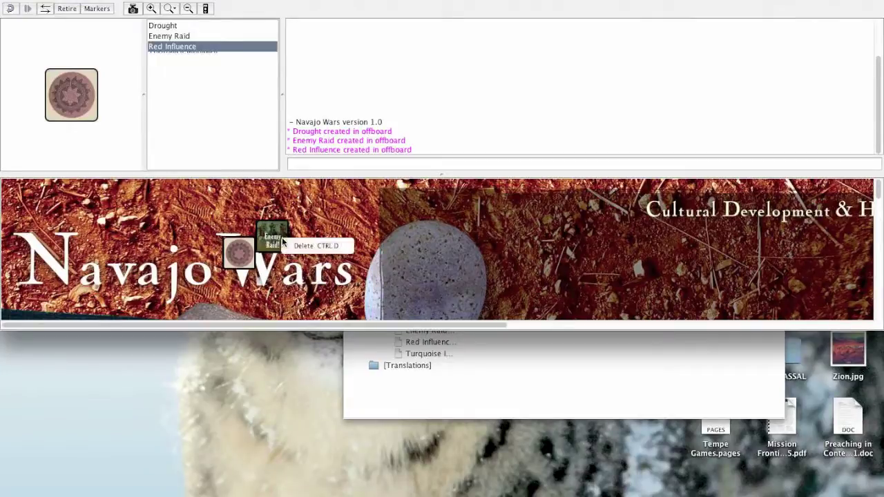
pyautogui.click(288, 249)
# Step: Close the test game without saving it, and close the module editor to return to the module library
pyautogui.click(114, 0)
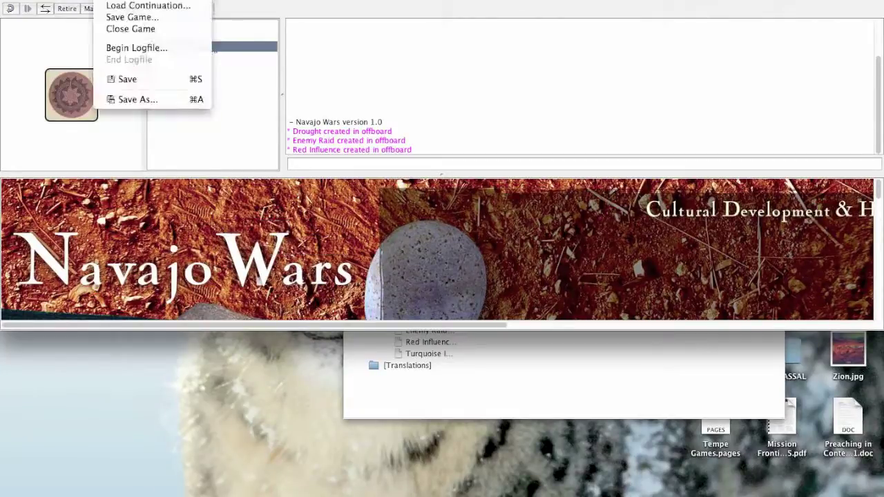
pyautogui.click(114, 31)
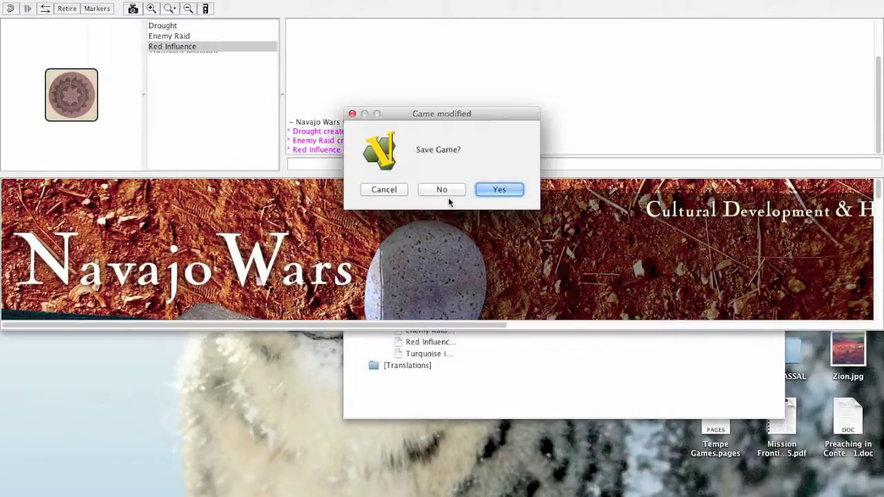
pyautogui.click(448, 189)
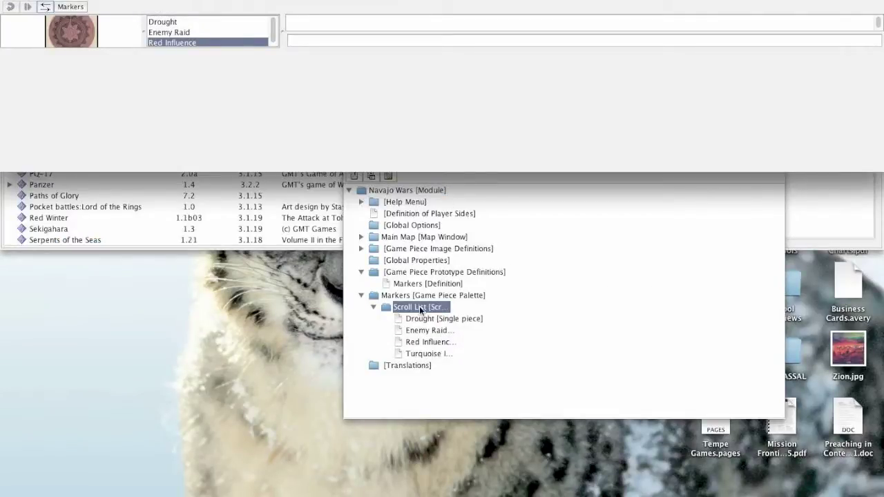
pyautogui.click(451, 272)
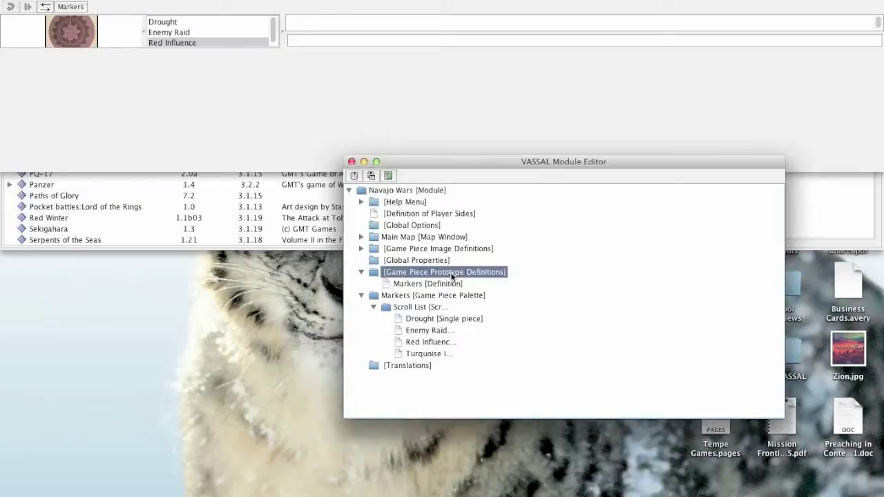
pyautogui.click(351, 161)
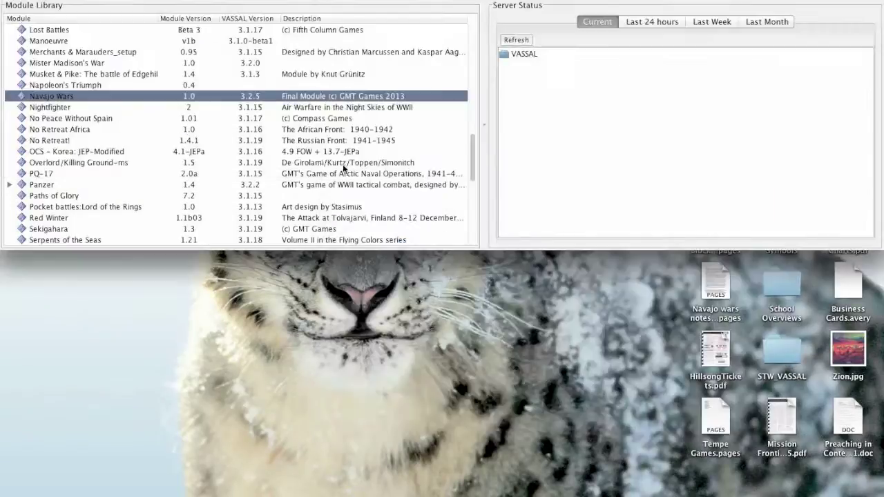
# Step: Reopen the Navajo Wars module for editing and join a new game as observer
pyautogui.rightClick(83, 96)
pyautogui.click(99, 116)
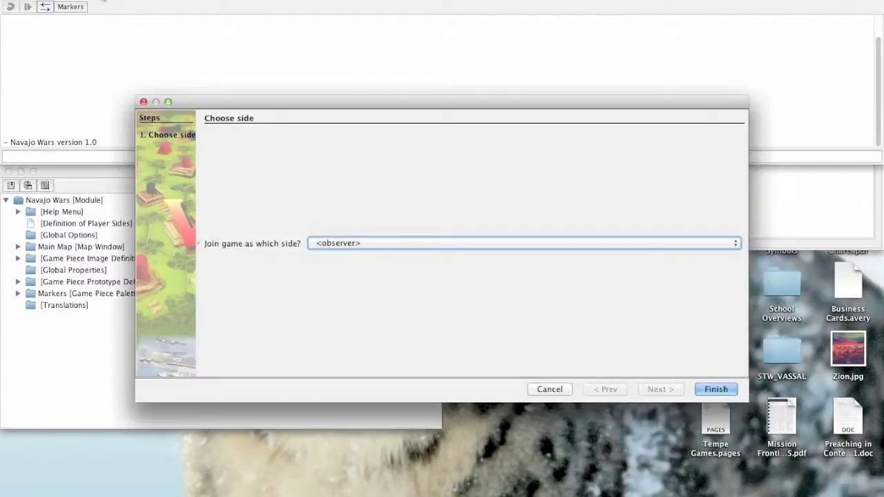
pyautogui.click(715, 389)
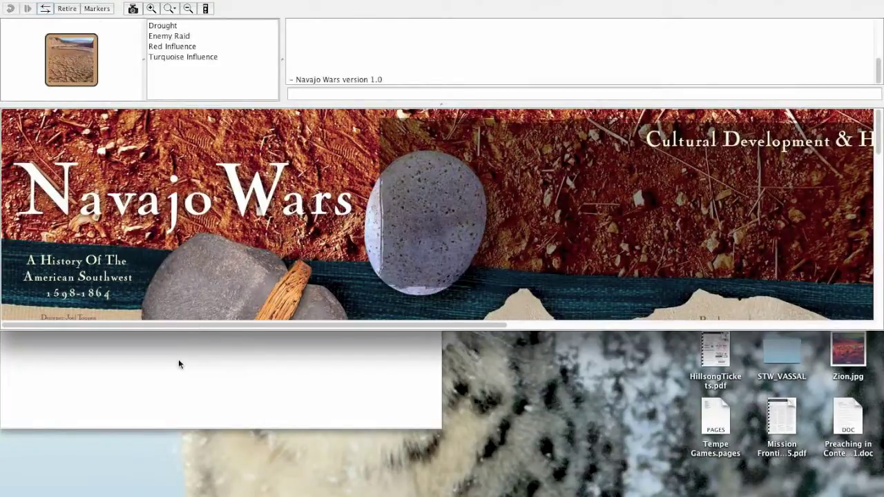
# Step: Bring the module editor in front of the map and expand the Markers palette, its scroll list and the prototype definitions
pyautogui.click(180, 364)
pyautogui.moveTo(188, 172); pyautogui.dragTo(565, 164)
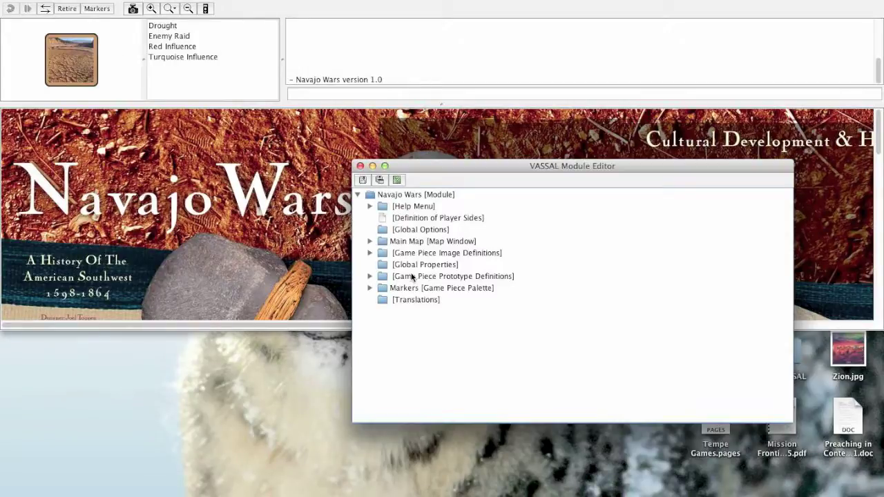
pyautogui.click(369, 289)
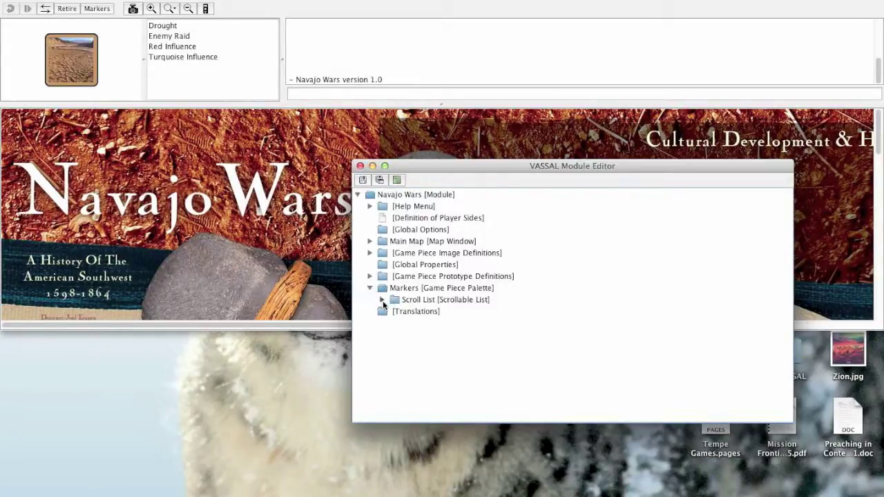
pyautogui.click(382, 299)
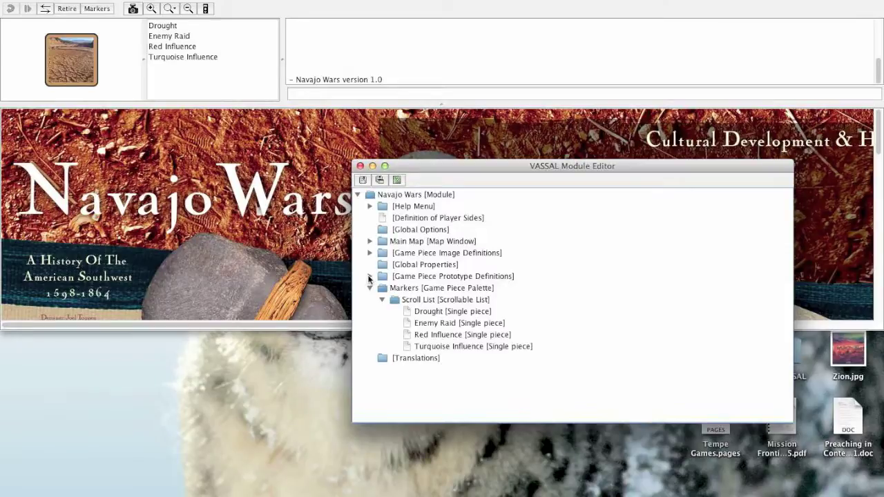
pyautogui.click(369, 276)
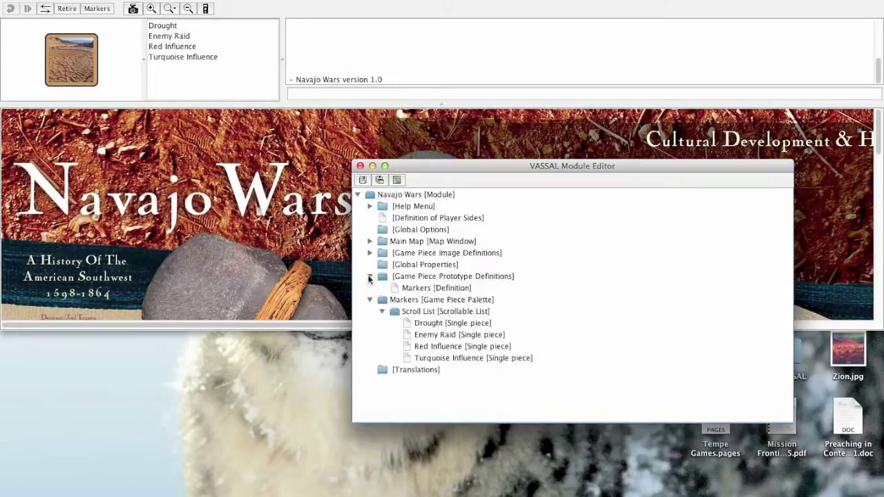
# Step: Add a Clone trait with the default command name and CTRL C shortcut to the Markers prototype definition
pyautogui.doubleClick(425, 288)
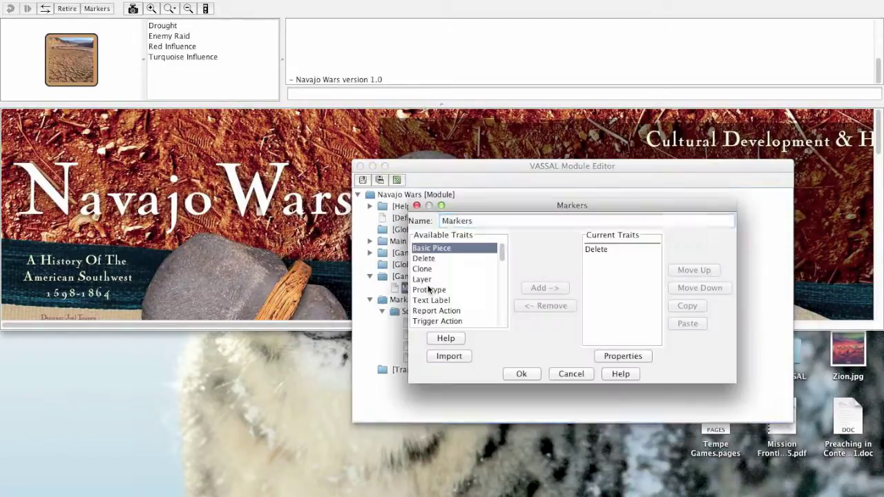
pyautogui.click(469, 269)
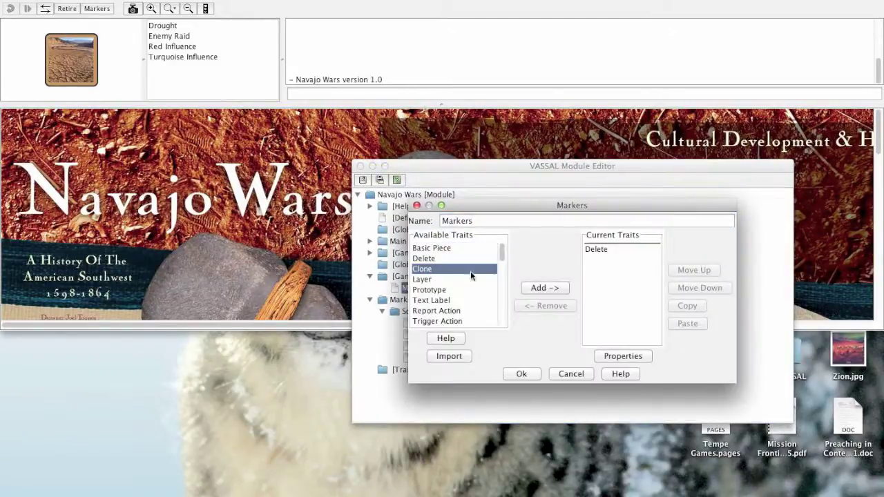
pyautogui.click(540, 288)
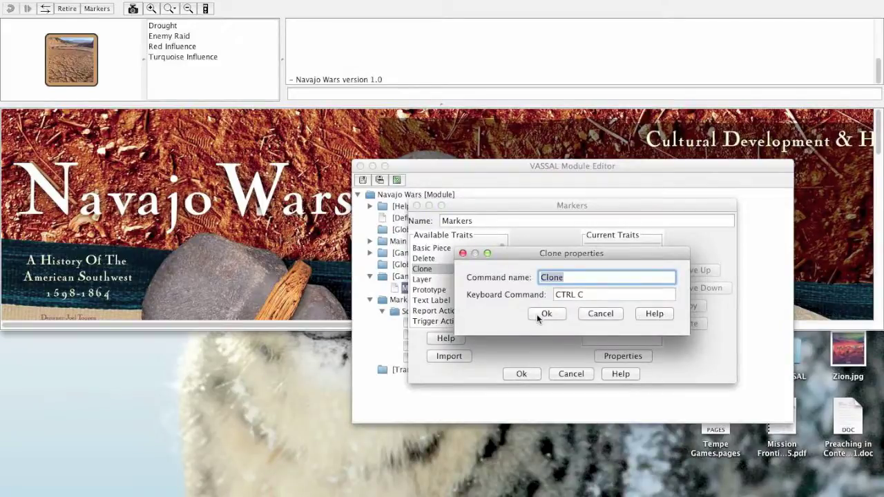
pyautogui.click(537, 314)
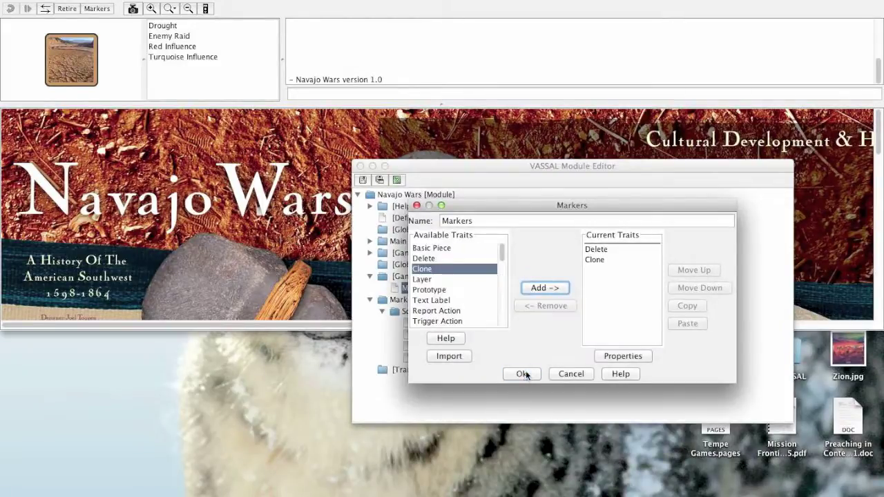
pyautogui.click(524, 374)
# Step: Place a Turquoise Influence marker on the Navajo Wars title area of the map and clone it
pyautogui.click(221, 160)
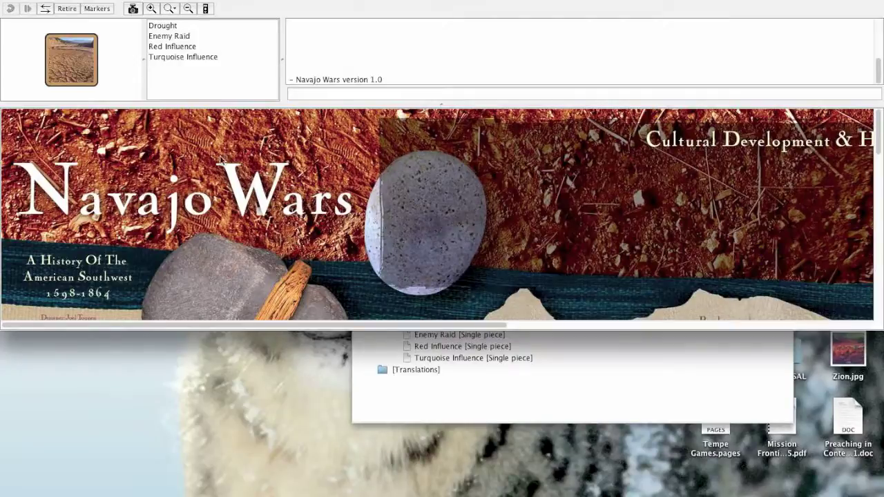
pyautogui.click(169, 57)
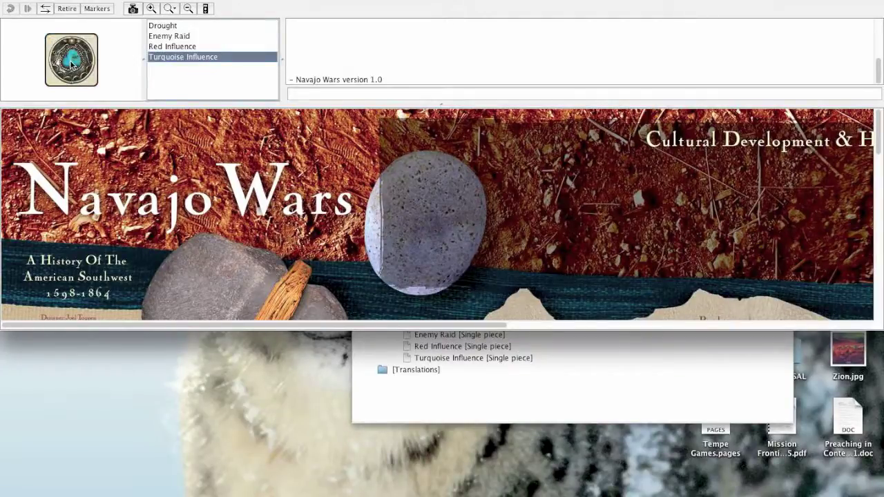
pyautogui.moveTo(72, 64); pyautogui.dragTo(283, 218)
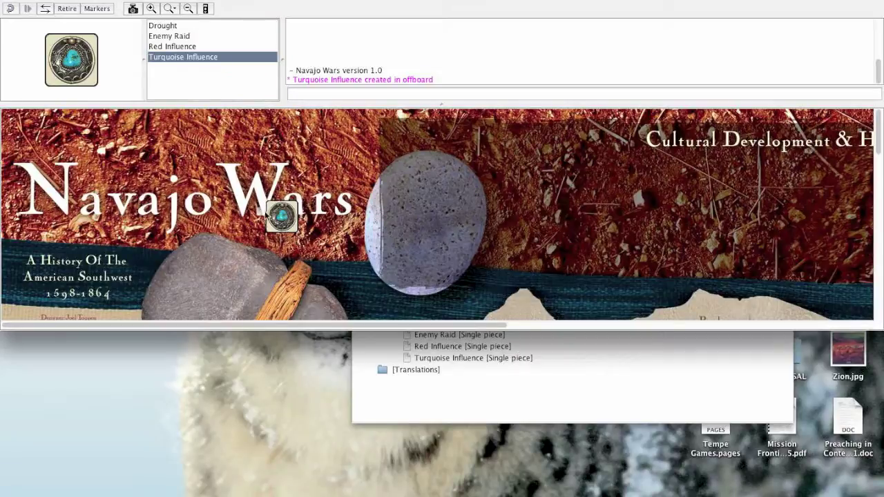
pyautogui.rightClick(281, 216)
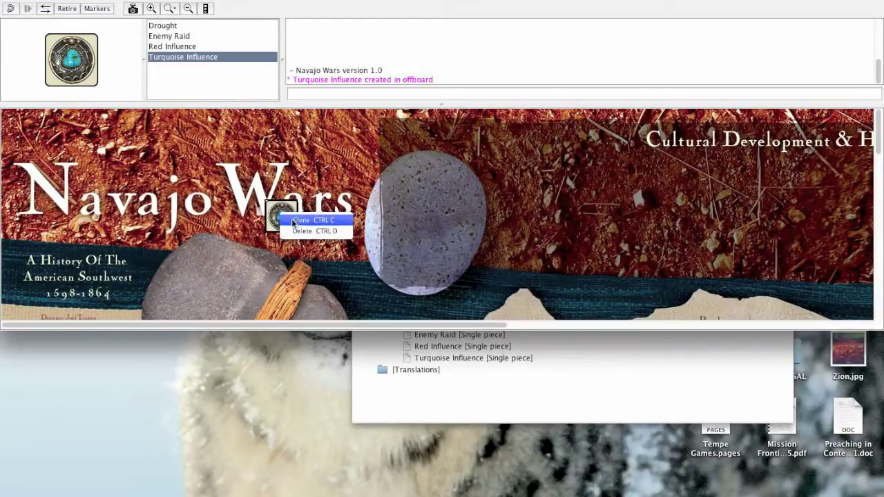
pyautogui.click(304, 220)
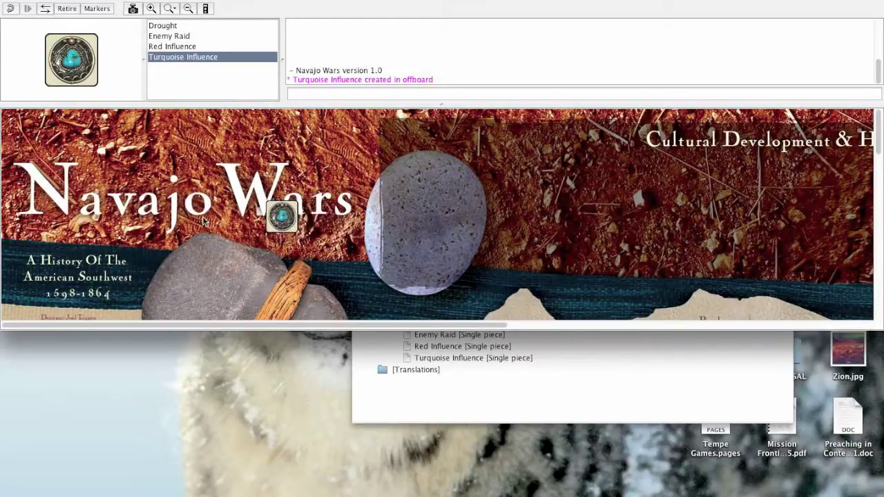
# Step: Place a Red Influence marker on the map near the Turquoise Influence marker and check its available commands
pyautogui.click(170, 45)
pyautogui.moveTo(86, 62); pyautogui.dragTo(228, 239)
pyautogui.rightClick(228, 239)
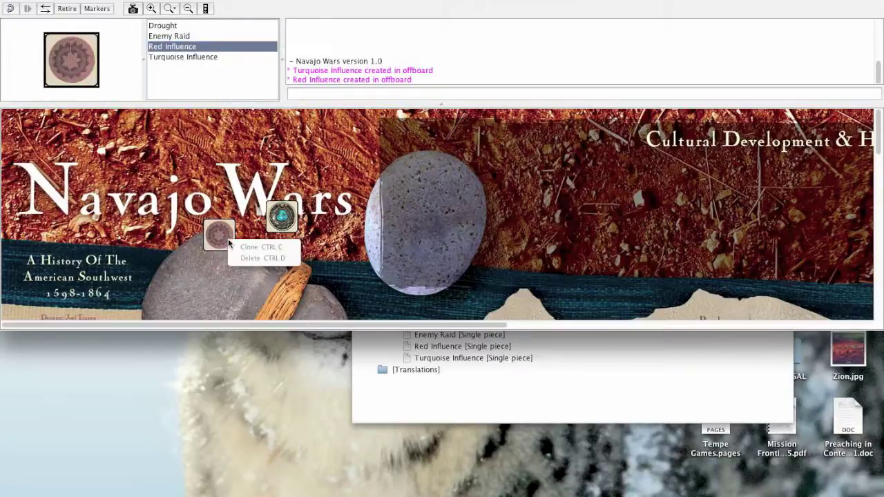
pyautogui.rightClick(221, 241)
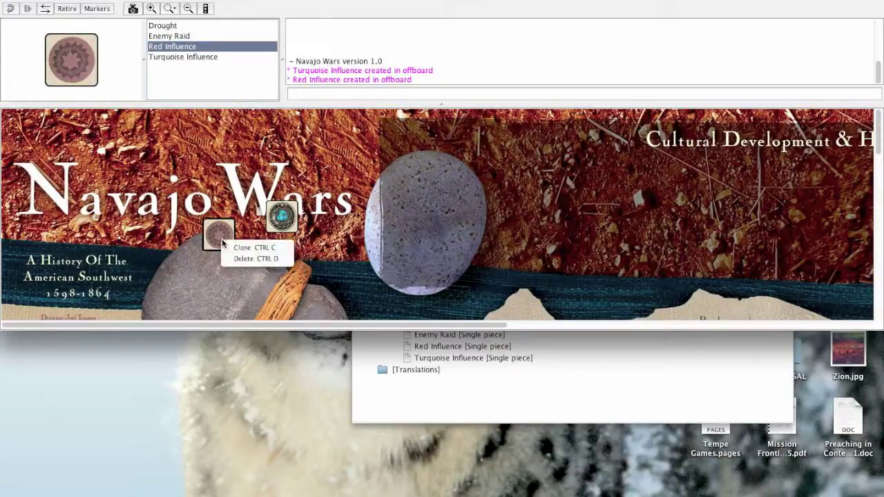
# Step: Review the current traits of the Markers prototype definition and close it without changes
pyautogui.click(442, 386)
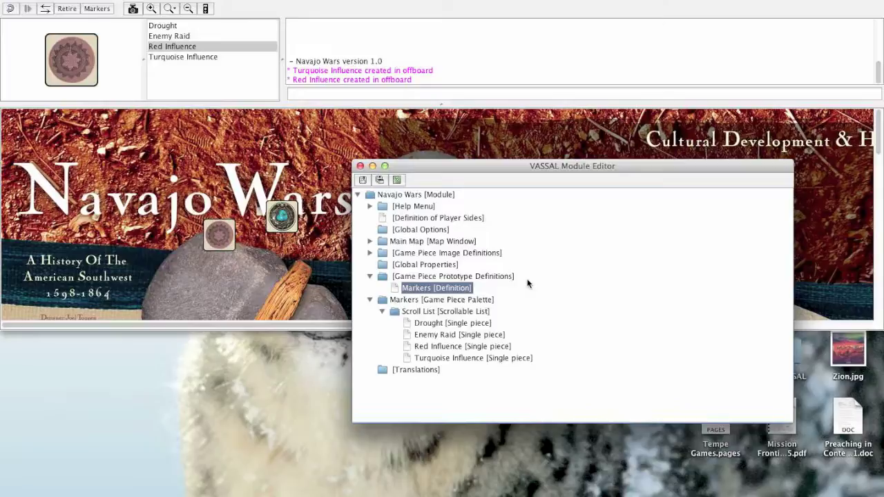
pyautogui.doubleClick(419, 288)
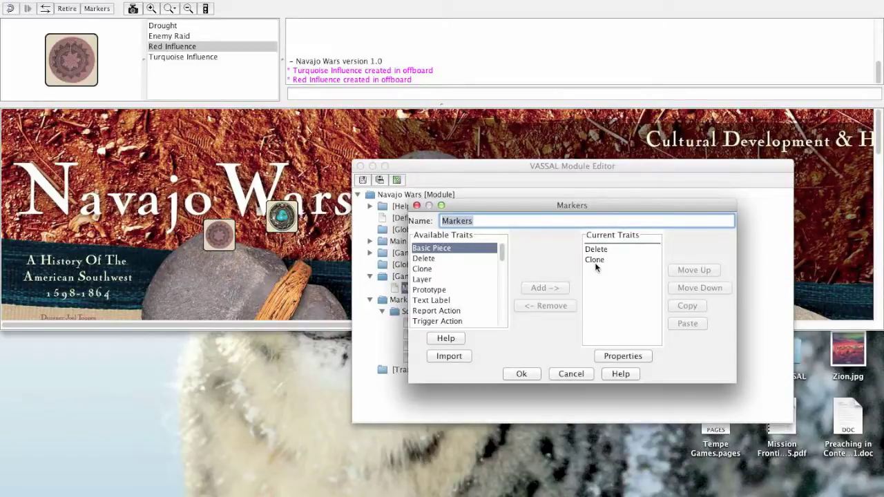
pyautogui.click(570, 374)
# Step: Add a new game piece prototype definition named Test
pyautogui.click(417, 278)
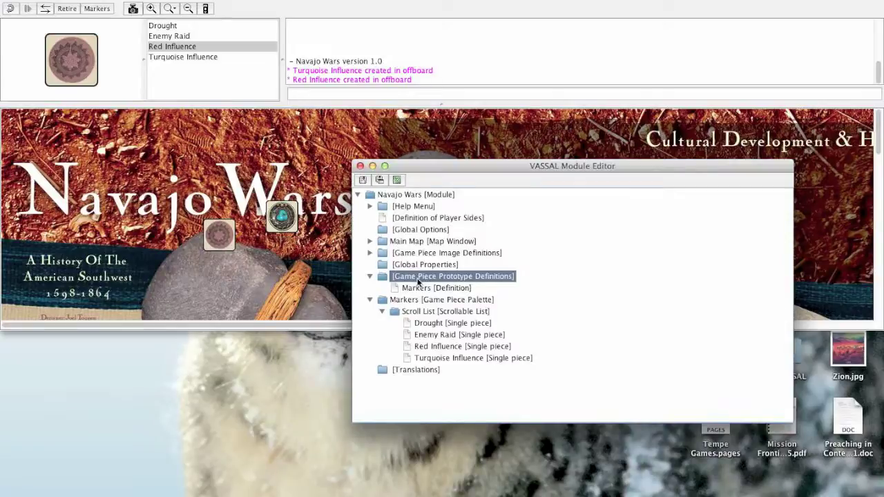
pyautogui.rightClick(406, 281)
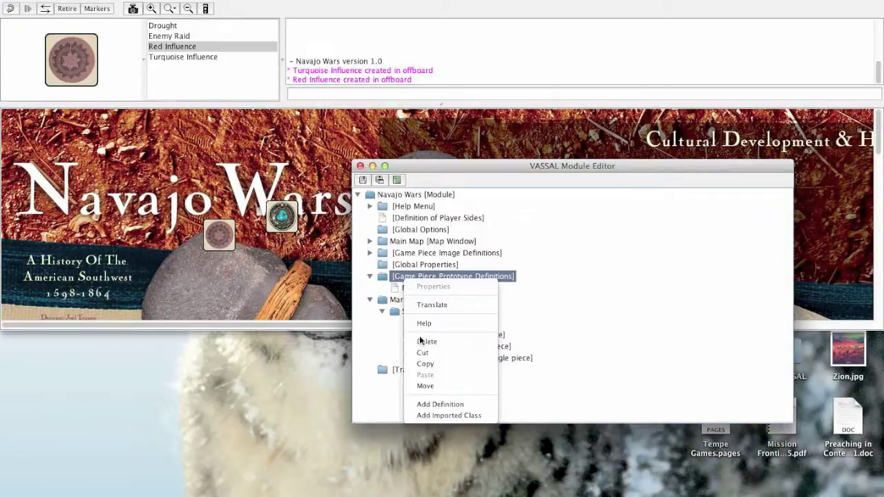
pyautogui.click(429, 404)
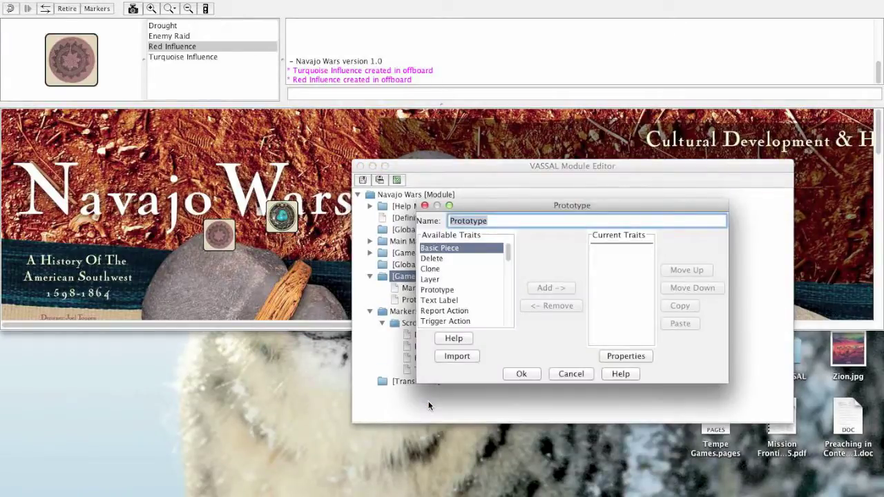
pyautogui.write('Test')
pyautogui.click(539, 375)
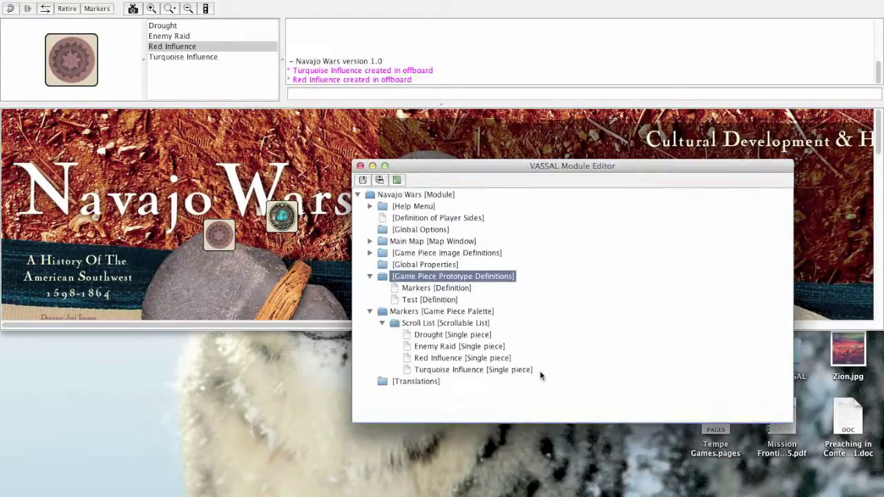
# Step: Try adding a Prototype trait that references Test to the Markers prototype, and discard the change
pyautogui.doubleClick(415, 288)
pyautogui.click(425, 290)
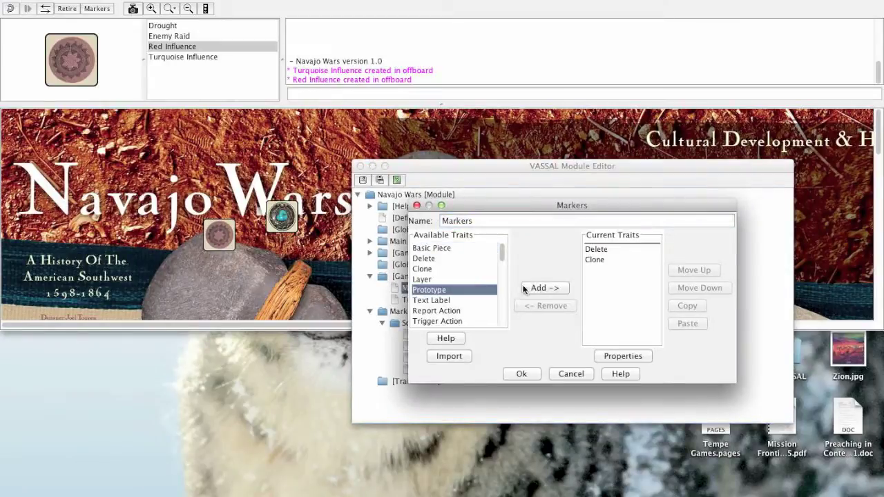
pyautogui.click(542, 286)
pyautogui.write('Test')
pyautogui.click(523, 305)
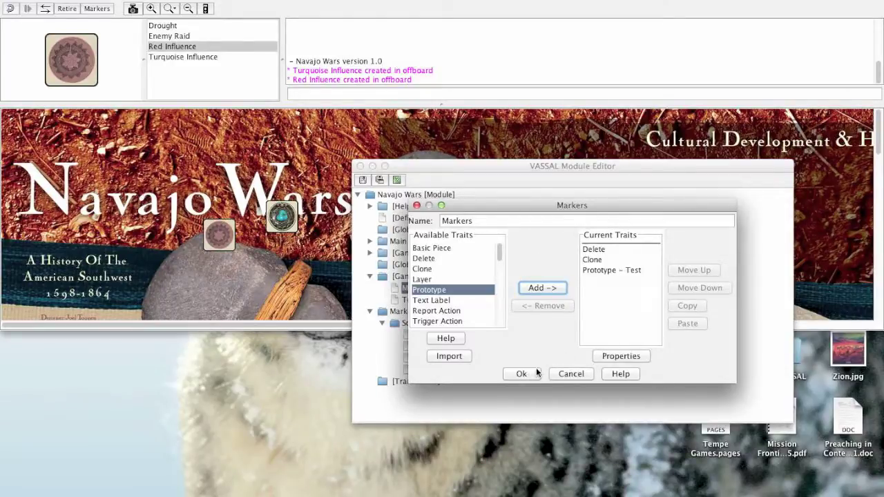
pyautogui.click(556, 374)
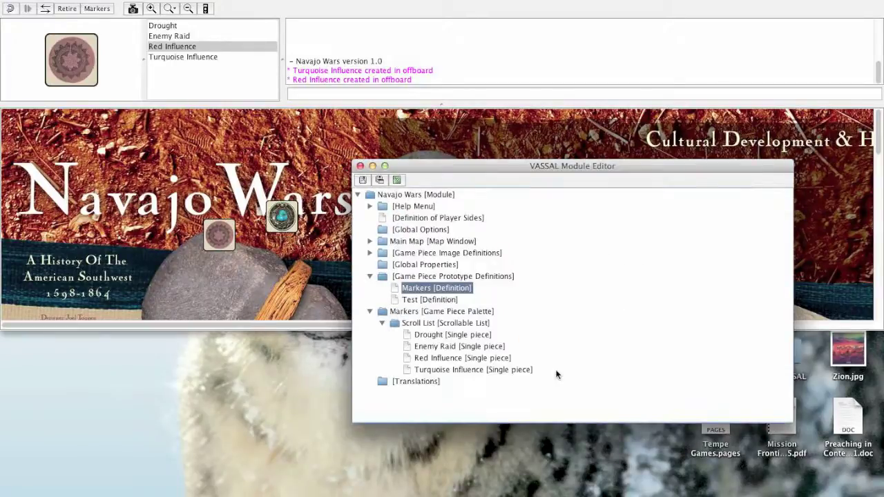
# Step: Delete the Test prototype definition from the module
pyautogui.click(430, 300)
pyautogui.press('Delete')
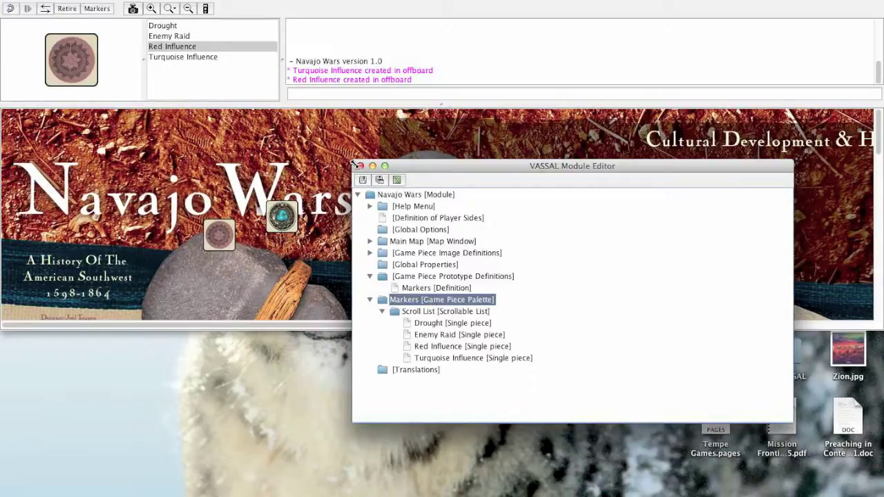
# Step: Enlarge the game window and give the map most of its height by shrinking the marker list and chat area
pyautogui.click(313, 190)
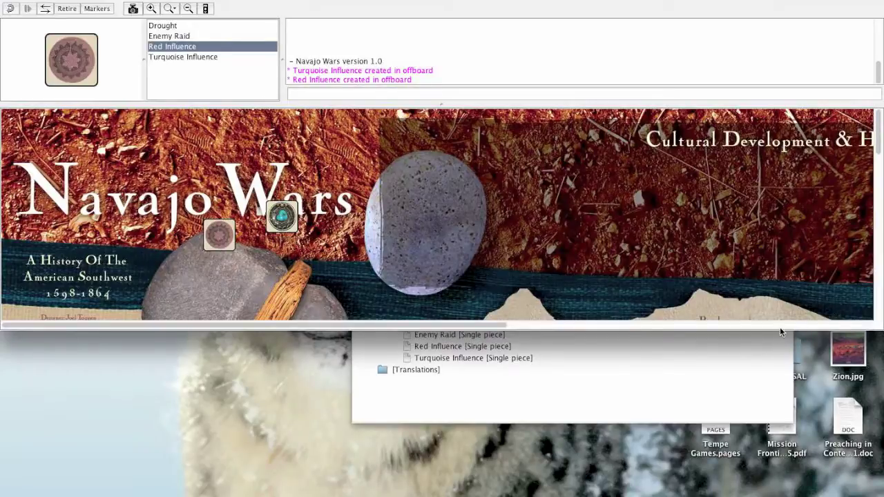
pyautogui.click(780, 327)
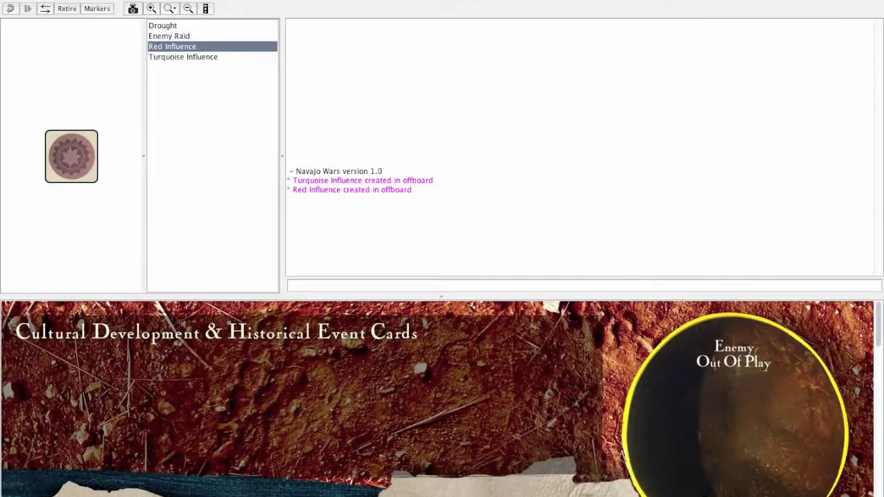
pyautogui.moveTo(606, 297); pyautogui.dragTo(612, 64)
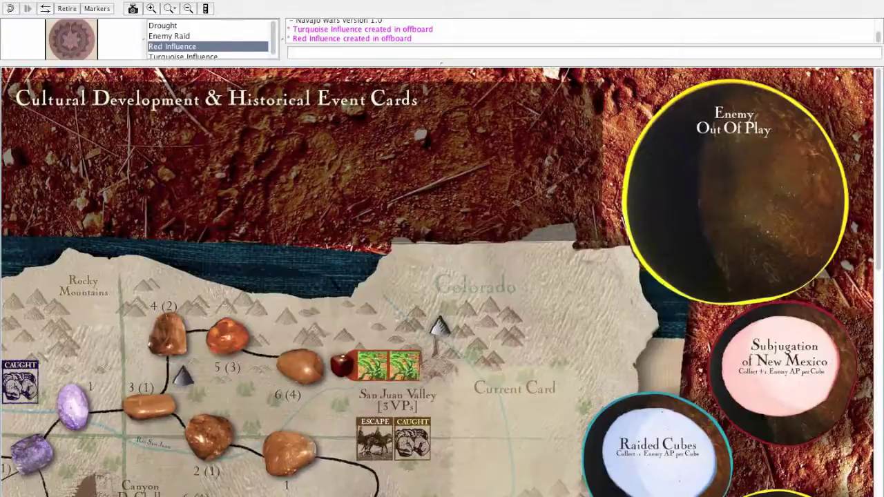
# Step: Zoom the map out two levels and enlarge the marker list and chat area above it
pyautogui.click(187, 9)
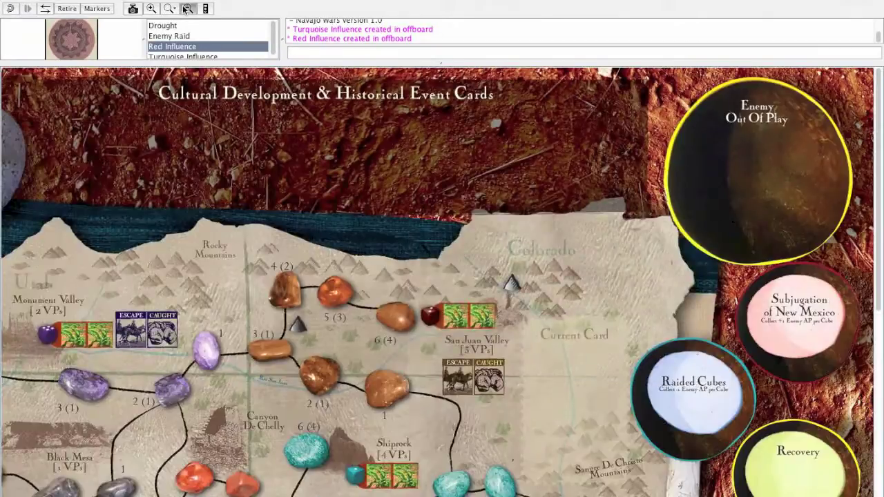
pyautogui.click(187, 8)
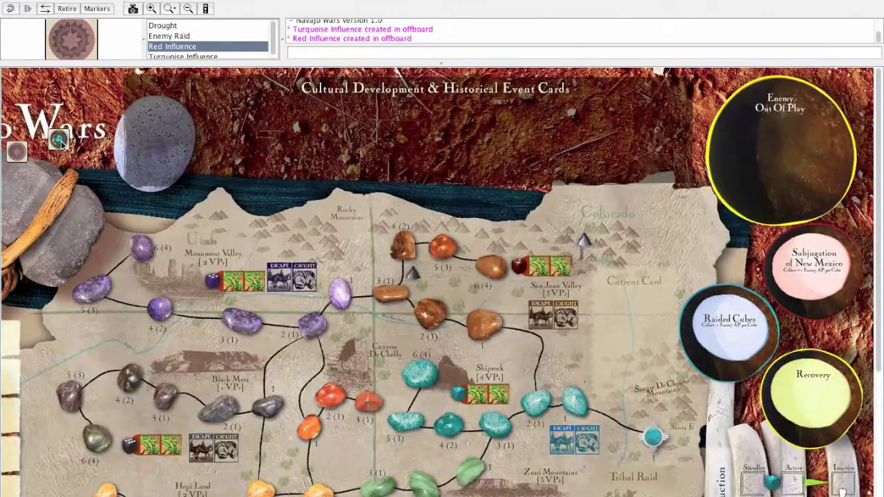
pyautogui.moveTo(308, 65); pyautogui.dragTo(193, 76)
# Step: Send the chat message "This is the chat bar"
pyautogui.click(303, 113)
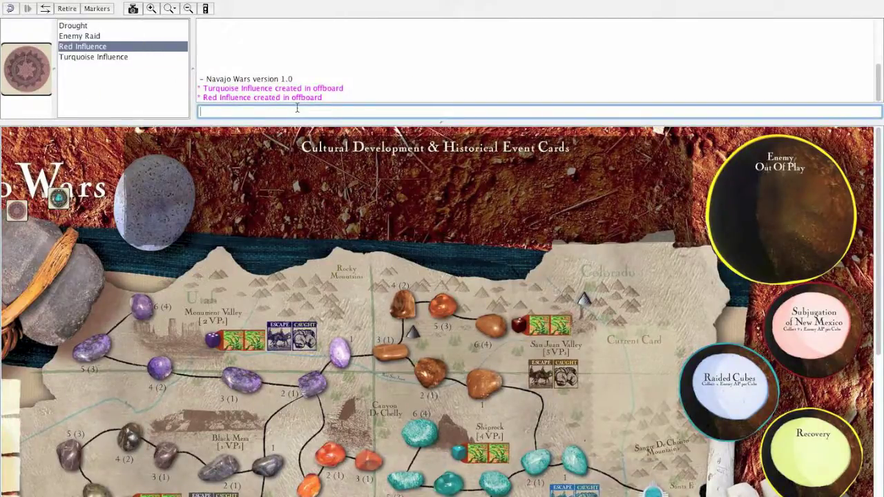
pyautogui.write('This is the chat bar')
pyautogui.press('Return')
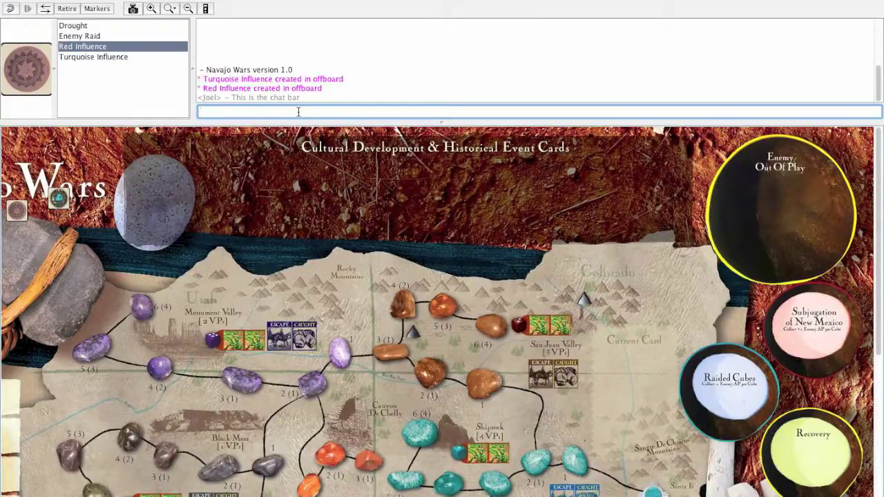
# Step: Move the Turquoise Influence marker above the brown 6 (4) stone, and on to the purple stone track south of Monument Valley
pyautogui.moveTo(55, 206)
pyautogui.mouseDown()
pyautogui.moveTo(261, 268)
pyautogui.moveTo(486, 291)
pyautogui.mouseUp()
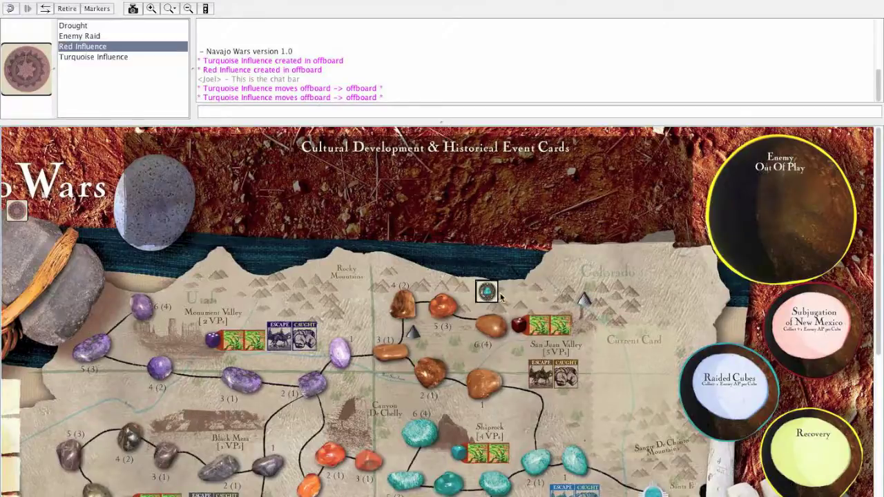
pyautogui.moveTo(486, 291)
pyautogui.mouseDown()
pyautogui.moveTo(412, 364)
pyautogui.moveTo(279, 349)
pyautogui.moveTo(221, 391)
pyautogui.mouseUp()
pyautogui.moveTo(223, 391)
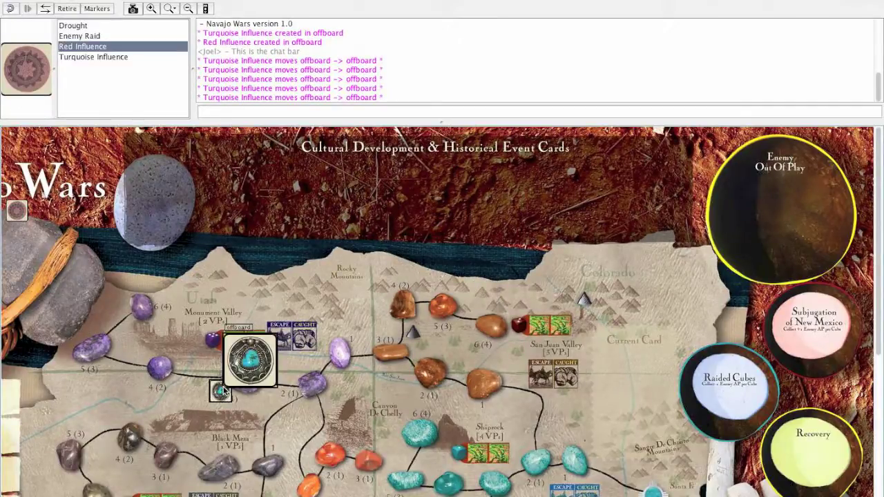